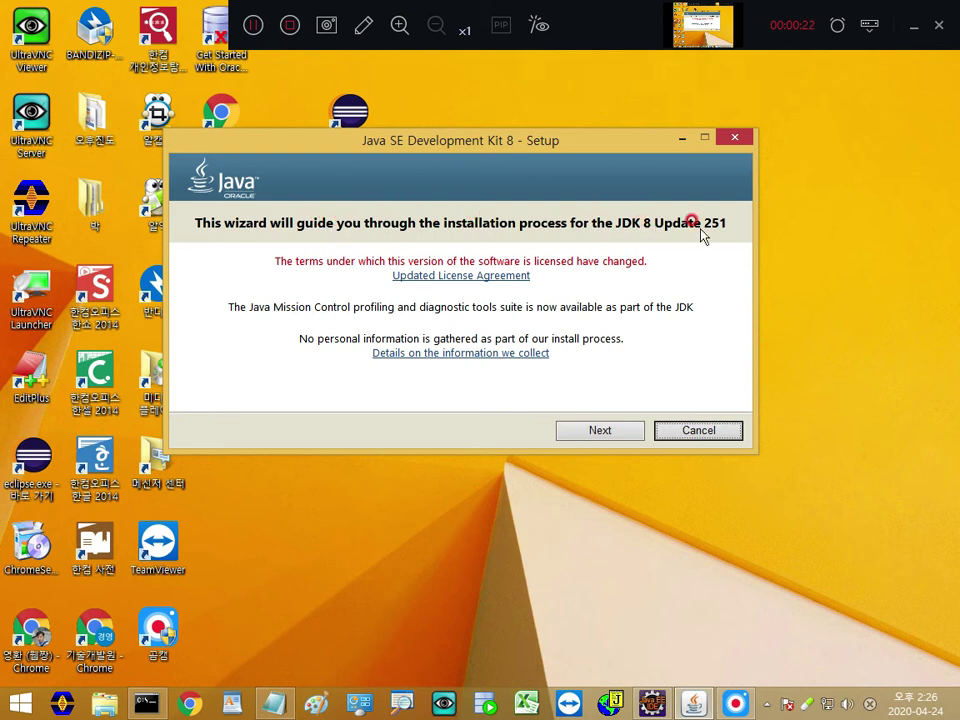
Step: Start the JDK 8 Update 251 setup and proceed to the custom feature and install location selection
{"action": "left_click_drag", "start_coordinate": [637, 143], "coordinate": [606, 124]}
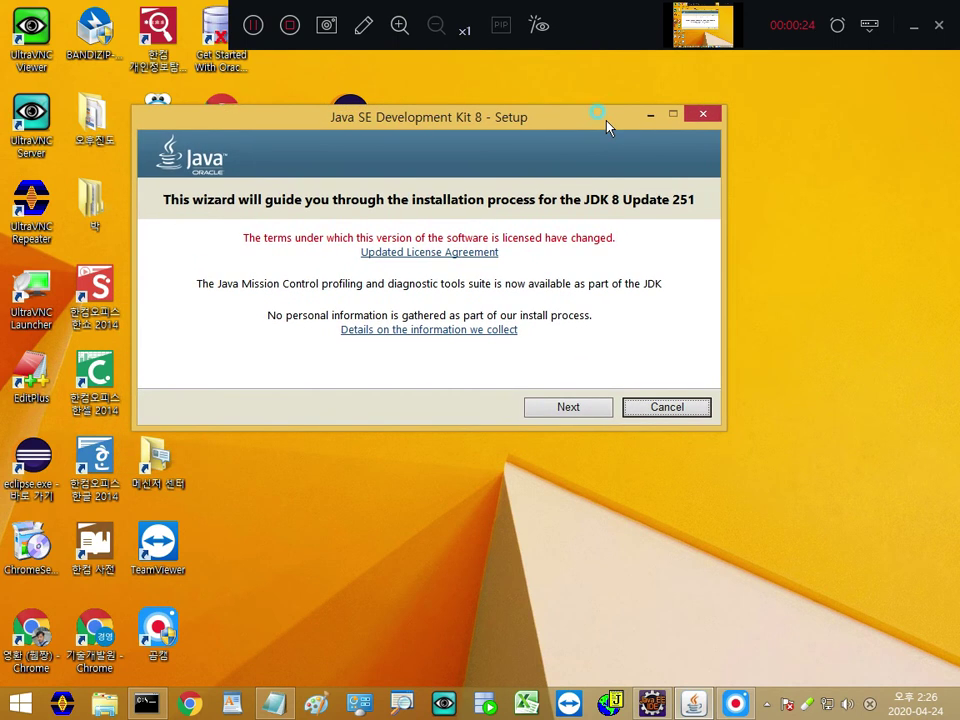
{"action": "left_click", "coordinate": [568, 407]}
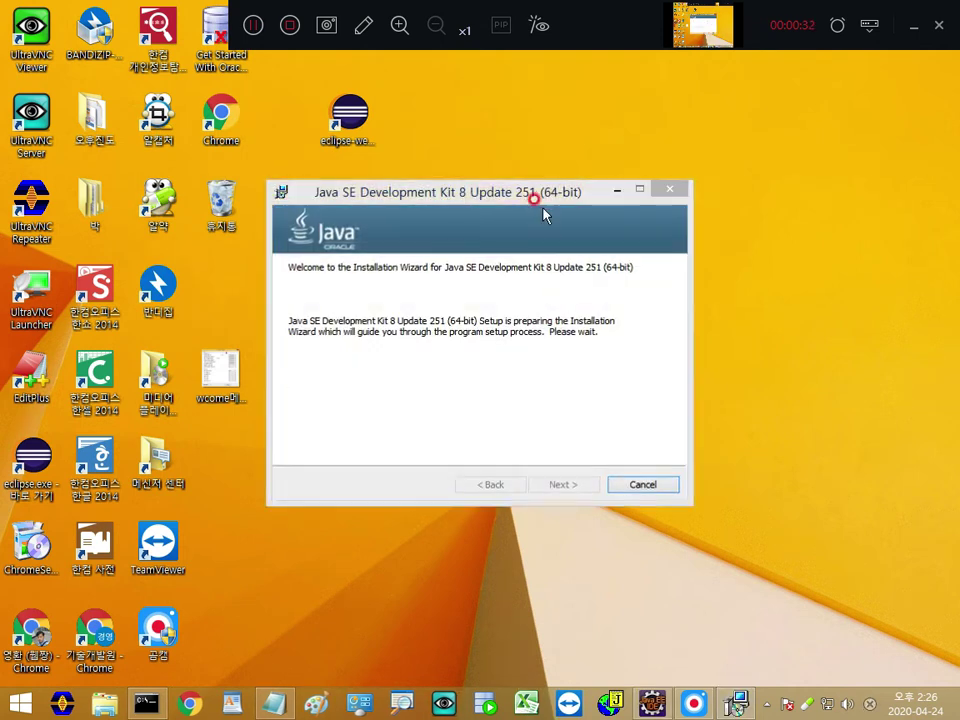
{"action": "left_click_drag", "start_coordinate": [470, 190], "coordinate": [492, 110]}
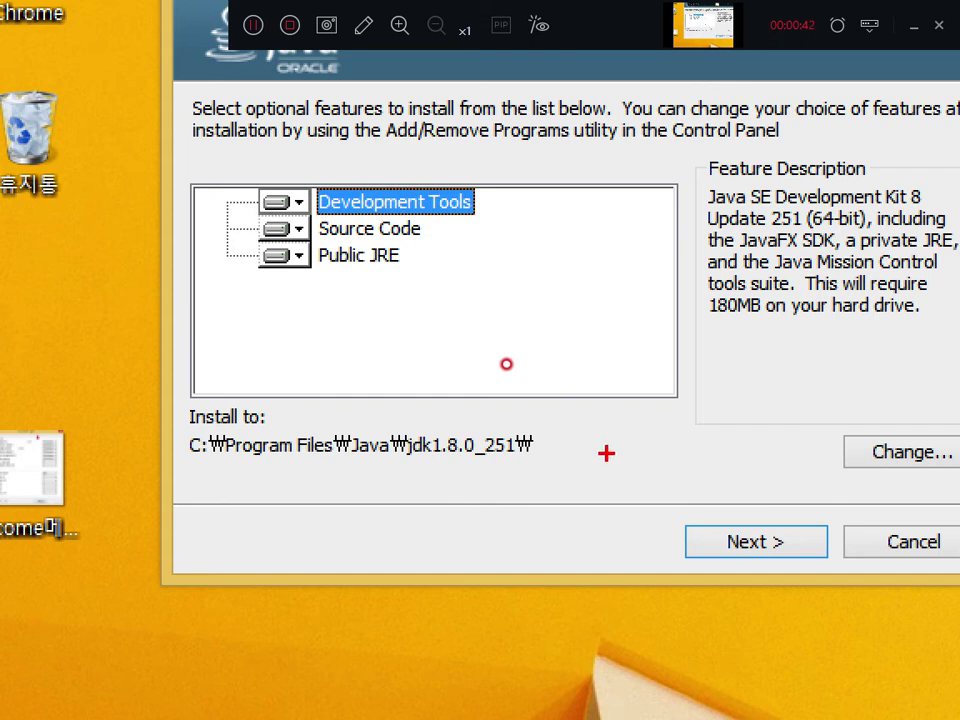
{"action": "mouse_move", "coordinate": [104, 400]}
{"action": "left_mouse_down"}
{"action": "mouse_move", "coordinate": [574, 516]}
{"action": "mouse_move", "coordinate": [615, 484]}
{"action": "left_mouse_up"}
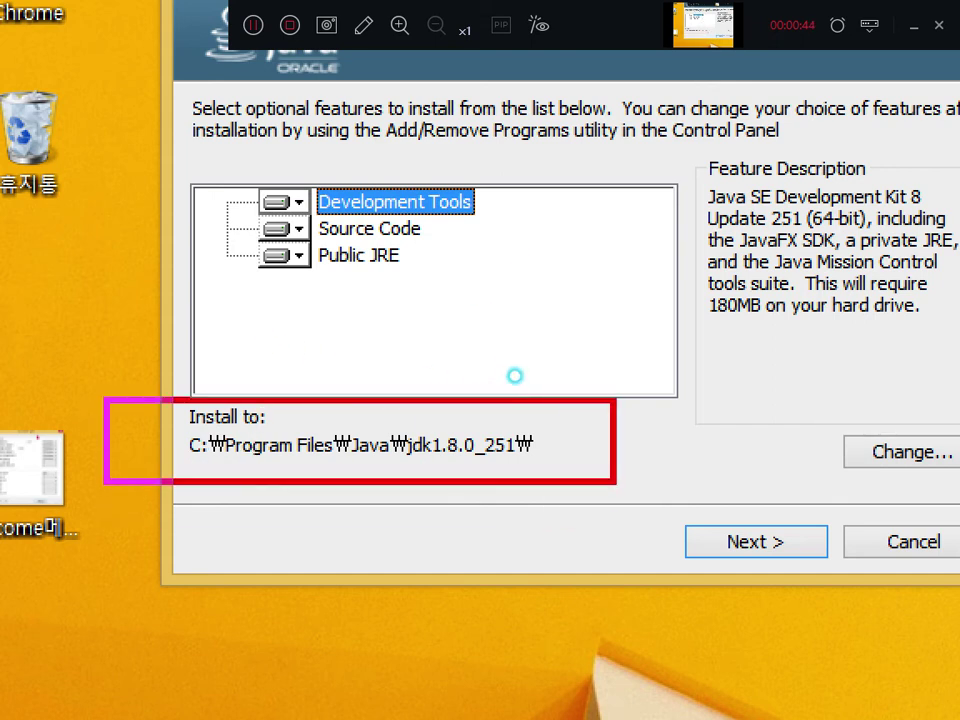
{"action": "left_click_drag", "start_coordinate": [224, 466], "coordinate": [315, 460]}
{"action": "mouse_move", "coordinate": [338, 465]}
{"action": "left_mouse_down"}
{"action": "mouse_move", "coordinate": [378, 477]}
{"action": "mouse_move", "coordinate": [517, 478]}
{"action": "left_mouse_up"}
{"action": "mouse_move", "coordinate": [390, 485]}
{"action": "left_mouse_down"}
{"action": "mouse_move", "coordinate": [528, 480]}
{"action": "mouse_move", "coordinate": [525, 466]}
{"action": "left_mouse_up"}
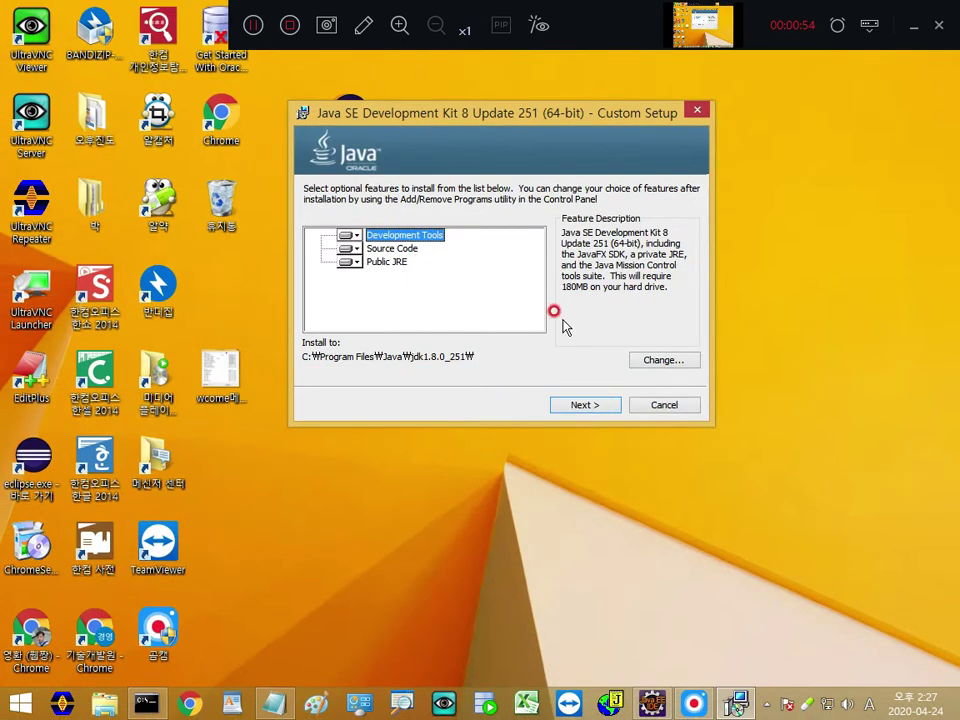
Step: Start changing the JDK install location and browse to the workspace folder on the D: drive
{"action": "left_click", "coordinate": [900, 452]}
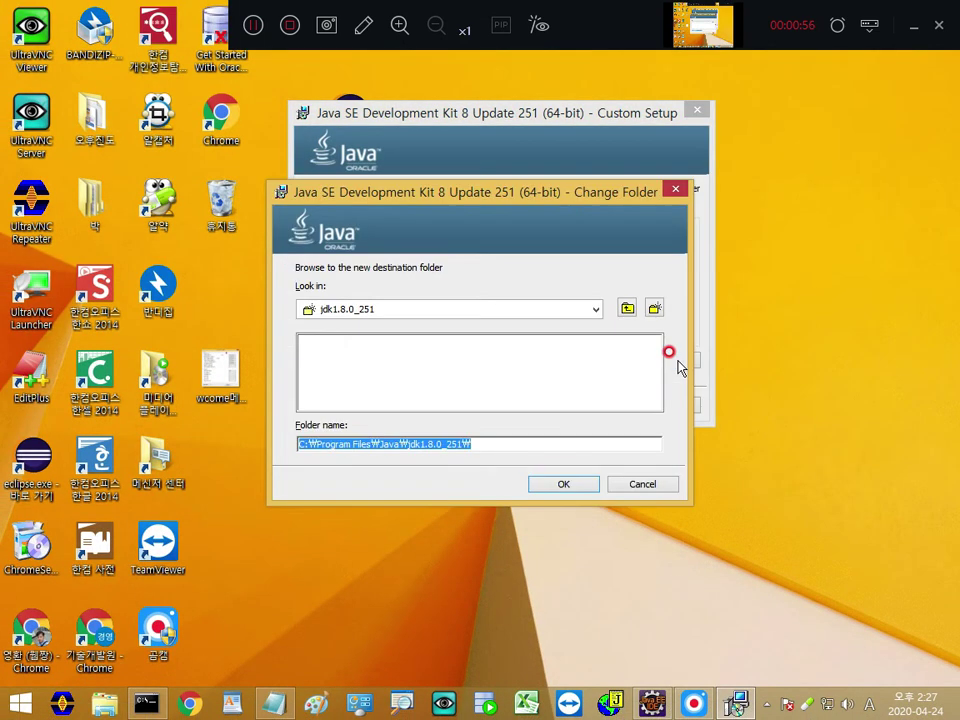
{"action": "left_click", "coordinate": [596, 310]}
{"action": "left_click", "coordinate": [365, 309]}
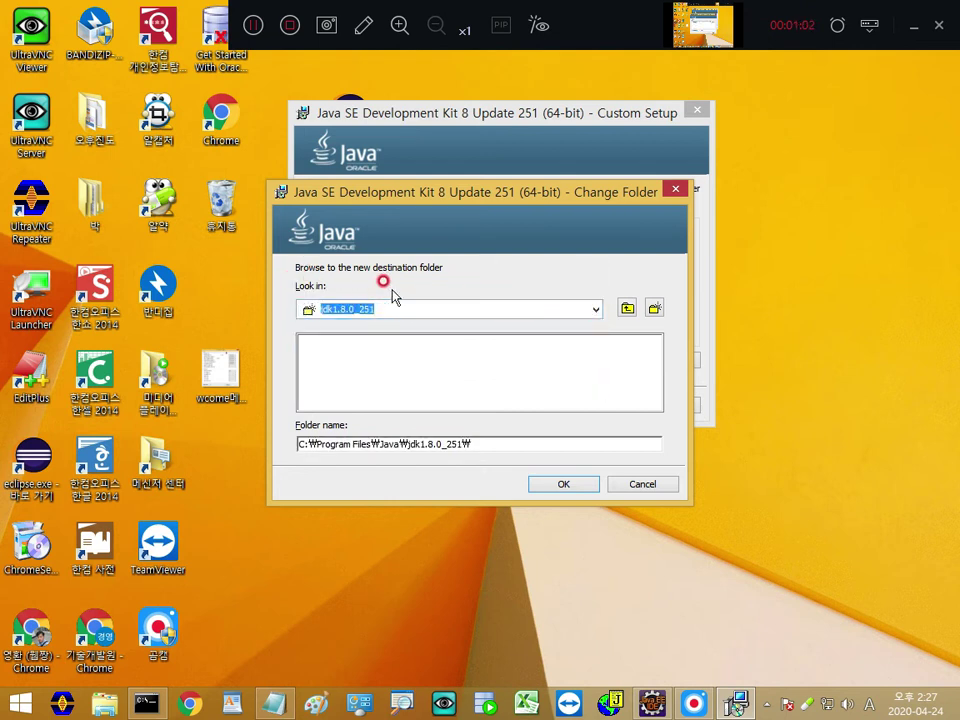
{"action": "left_click", "coordinate": [570, 310]}
{"action": "mouse_move", "coordinate": [570, 312]}
{"action": "left_mouse_down"}
{"action": "mouse_move", "coordinate": [372, 392]}
{"action": "mouse_move", "coordinate": [377, 386]}
{"action": "left_mouse_up"}
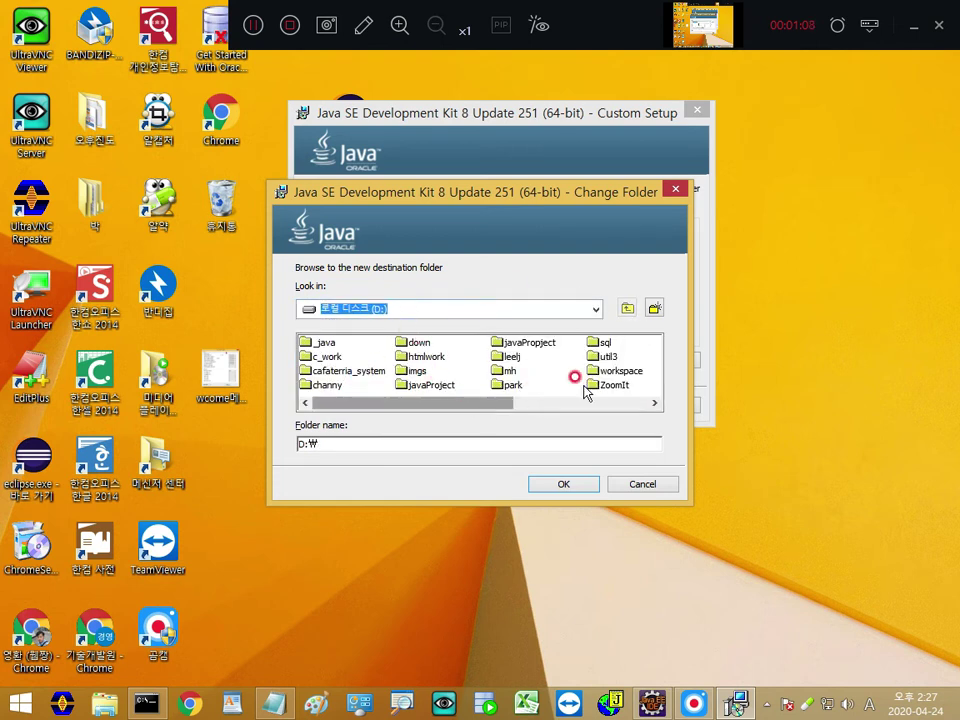
{"action": "left_click", "coordinate": [620, 372]}
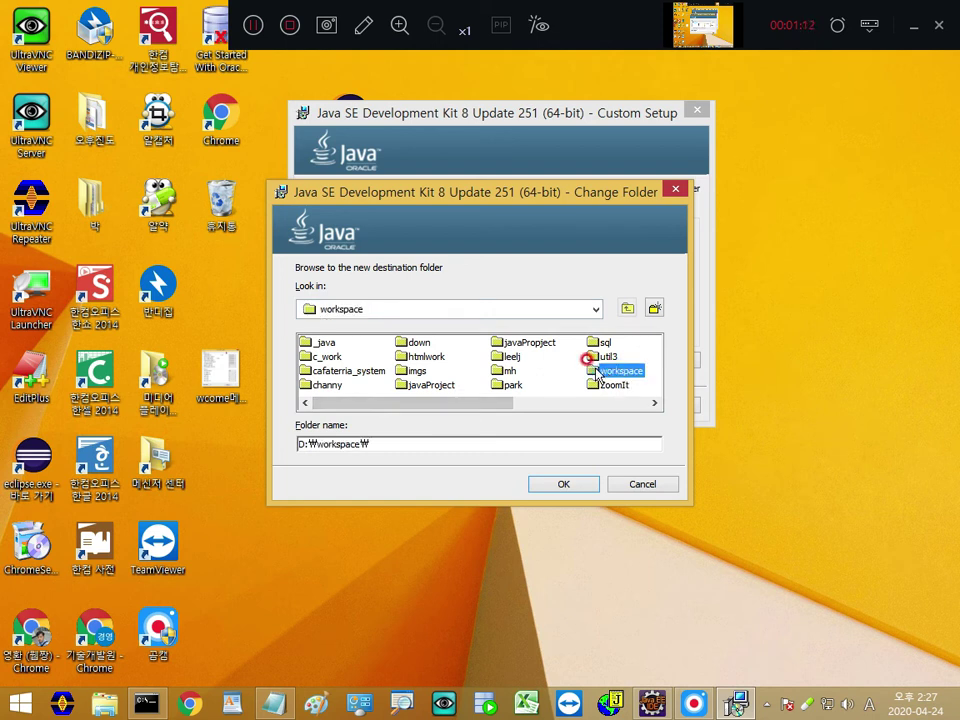
{"action": "double_click", "coordinate": [597, 372]}
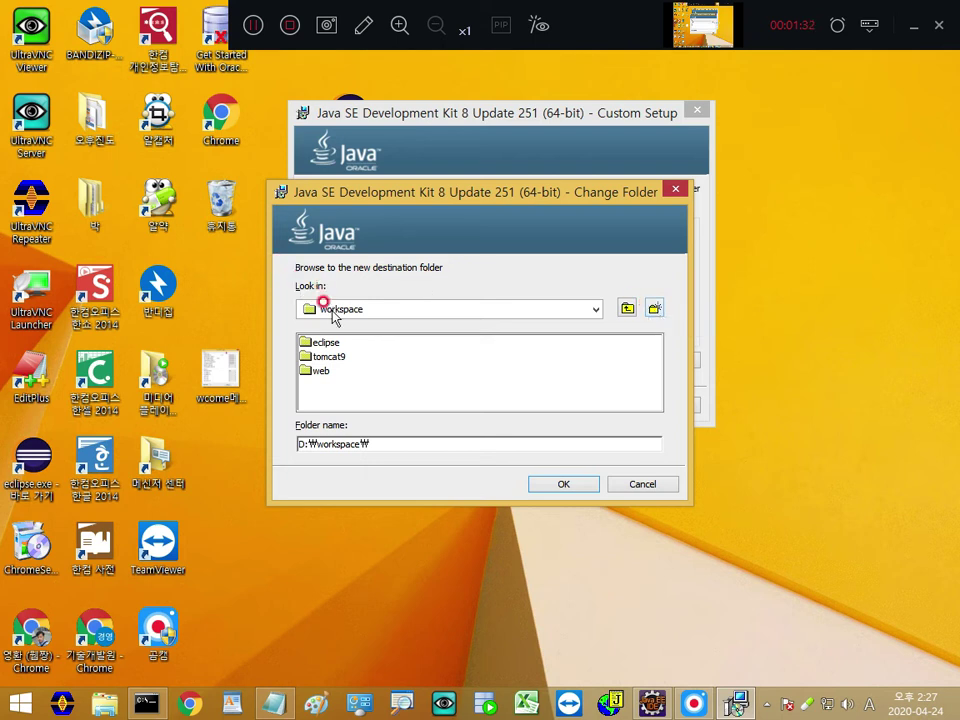
Step: Create a new folder named java inside D:\workspace and keep it as the destination
{"action": "left_click", "coordinate": [653, 309]}
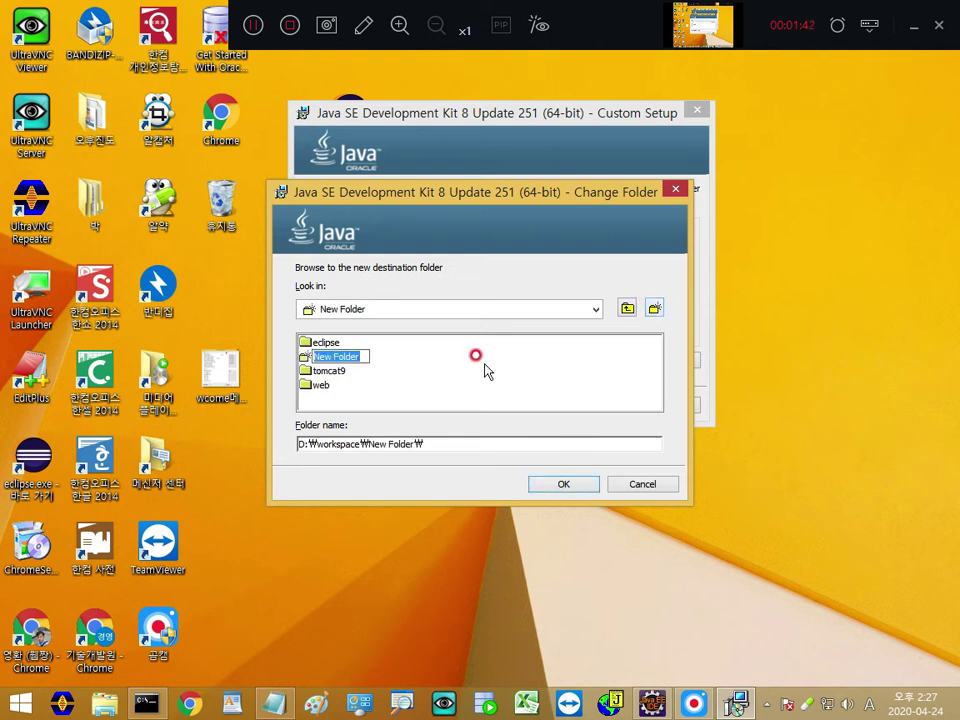
{"action": "type", "text": "java"}
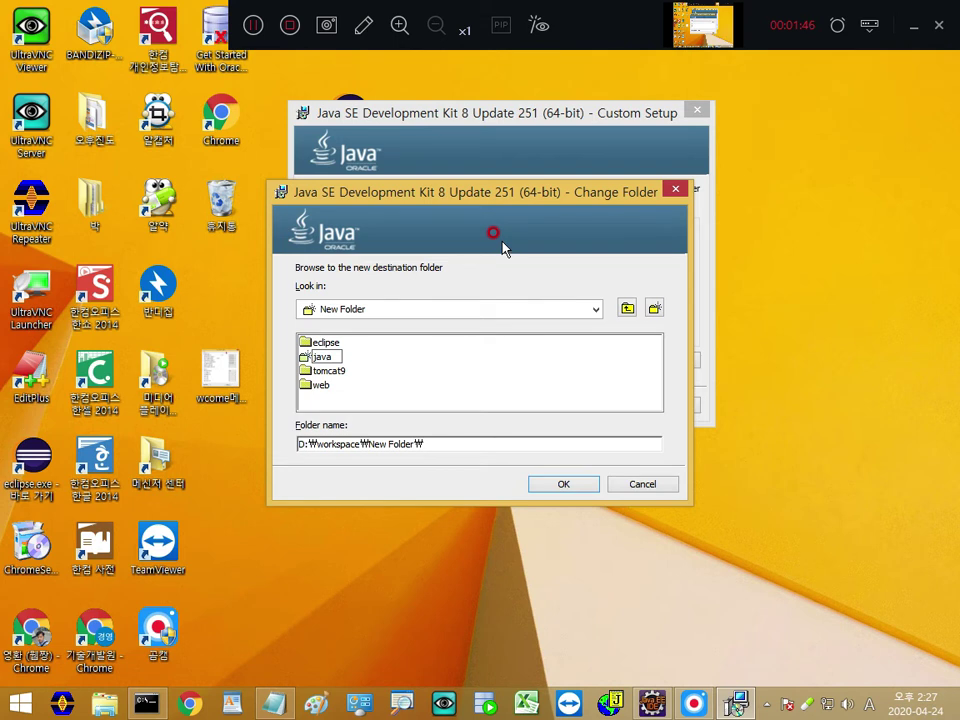
{"action": "key", "text": "Return"}
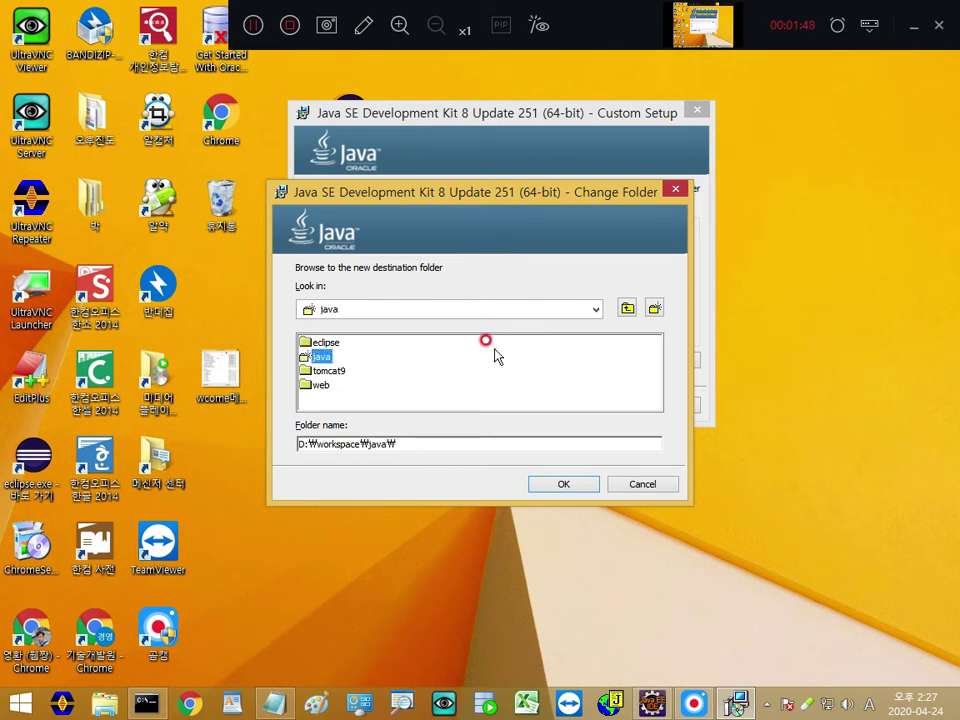
{"action": "left_click", "coordinate": [371, 445]}
{"action": "left_click_drag", "start_coordinate": [515, 203], "coordinate": [764, 200]}
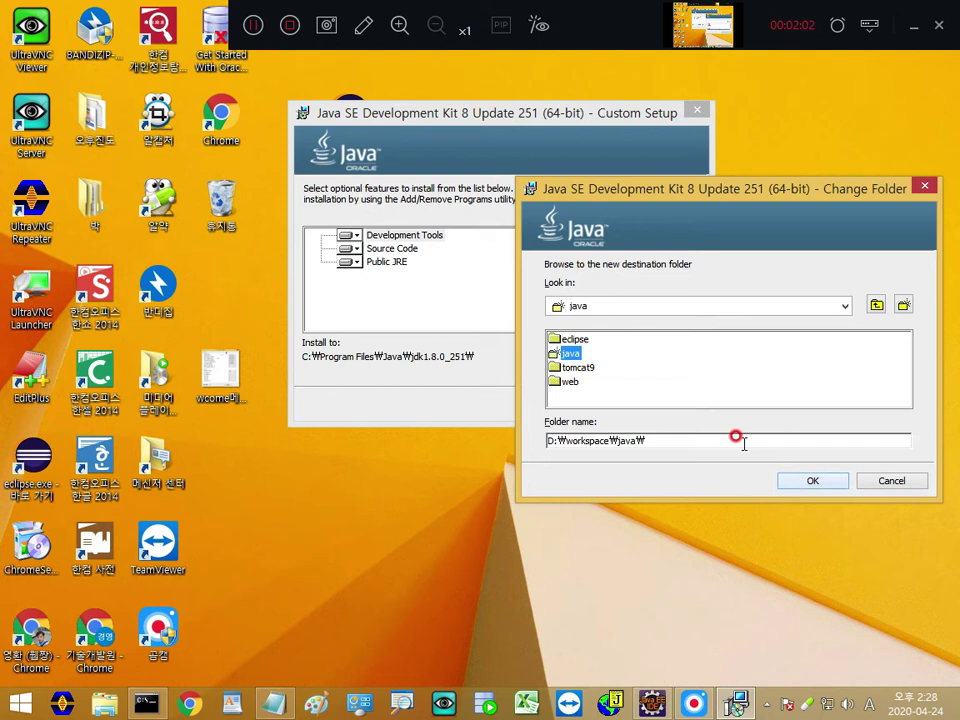
Step: Add a new subfolder inside the java folder and name it jdk1.8.0_251
{"action": "double_click", "coordinate": [565, 355]}
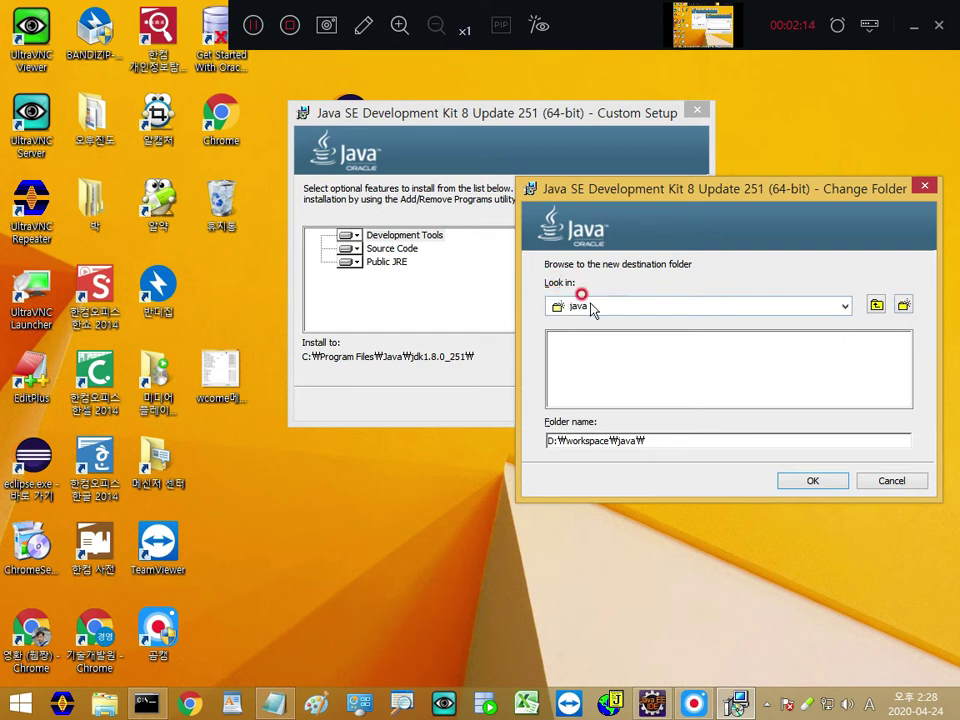
{"action": "left_click", "coordinate": [904, 310]}
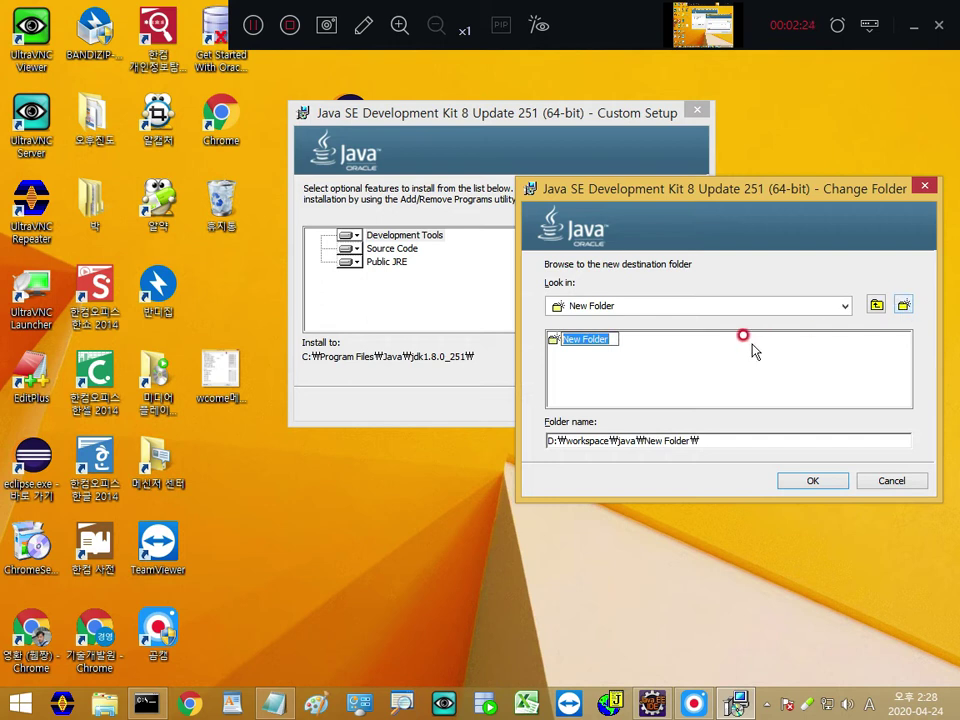
{"action": "type", "text": "jdk1.8.0_251"}
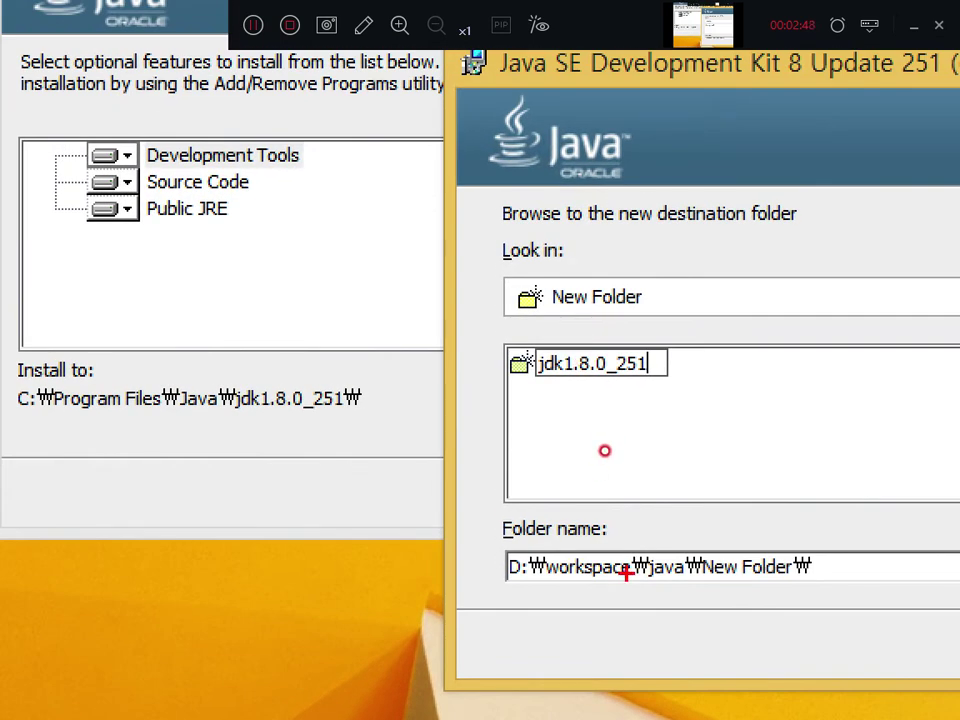
{"action": "left_click_drag", "start_coordinate": [531, 591], "coordinate": [677, 592]}
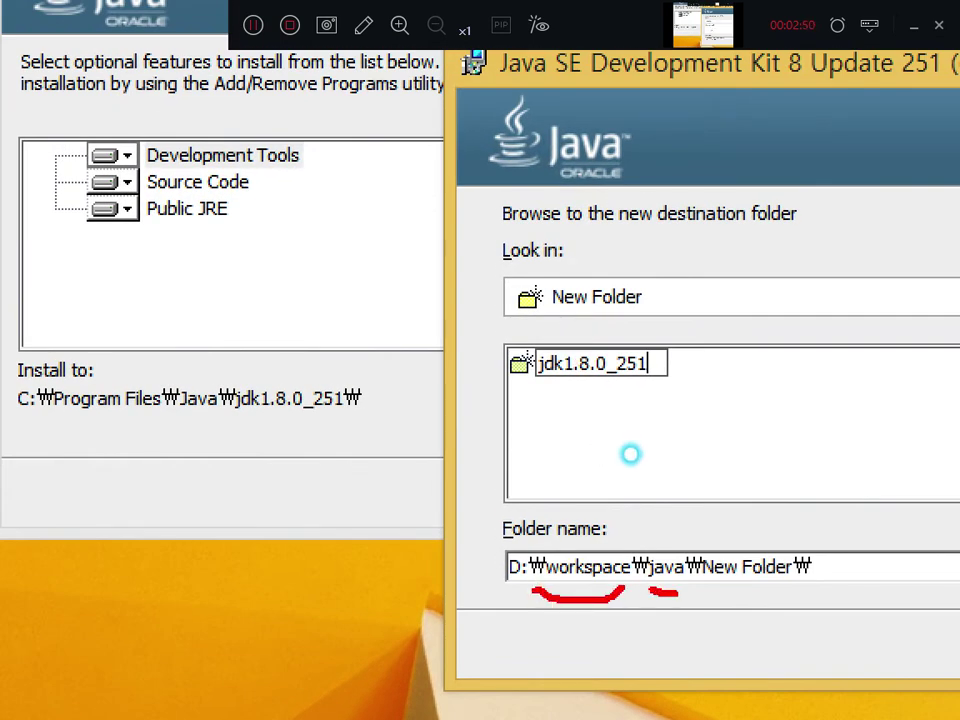
{"action": "mouse_move", "coordinate": [579, 376]}
{"action": "left_mouse_down"}
{"action": "mouse_move", "coordinate": [579, 430]}
{"action": "mouse_move", "coordinate": [553, 398]}
{"action": "left_mouse_up"}
{"action": "left_click_drag", "start_coordinate": [537, 397], "coordinate": [556, 396]}
{"action": "mouse_move", "coordinate": [546, 388]}
{"action": "left_mouse_down"}
{"action": "mouse_move", "coordinate": [546, 405]}
{"action": "mouse_move", "coordinate": [611, 404]}
{"action": "left_mouse_up"}
{"action": "mouse_move", "coordinate": [690, 590]}
{"action": "left_mouse_down"}
{"action": "mouse_move", "coordinate": [797, 598]}
{"action": "mouse_move", "coordinate": [697, 612]}
{"action": "left_mouse_up"}
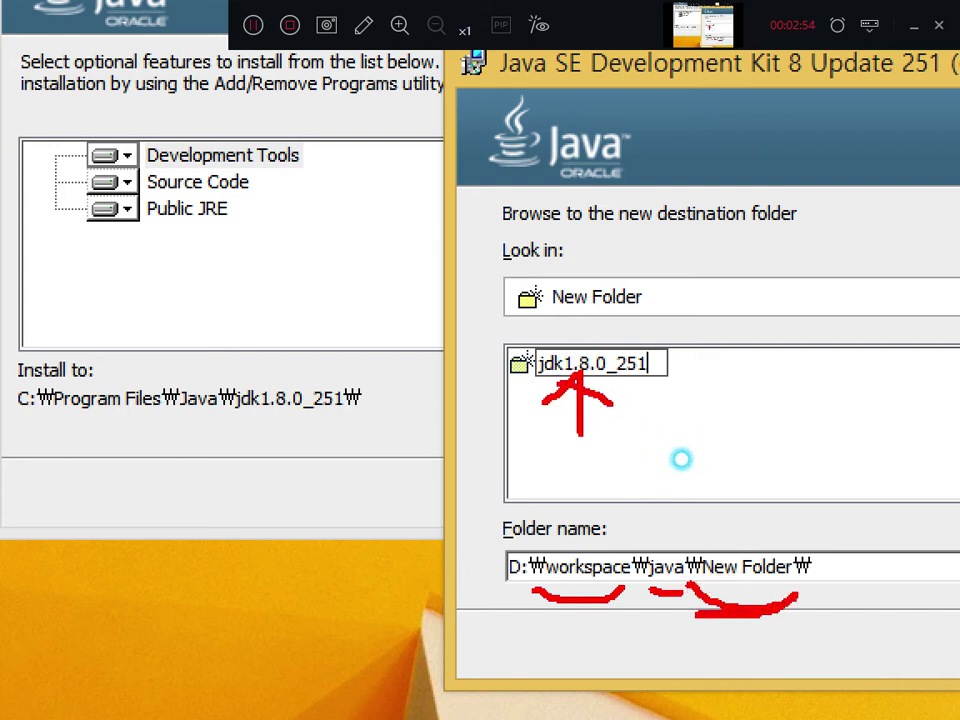
{"action": "left_click_drag", "start_coordinate": [675, 414], "coordinate": [688, 352]}
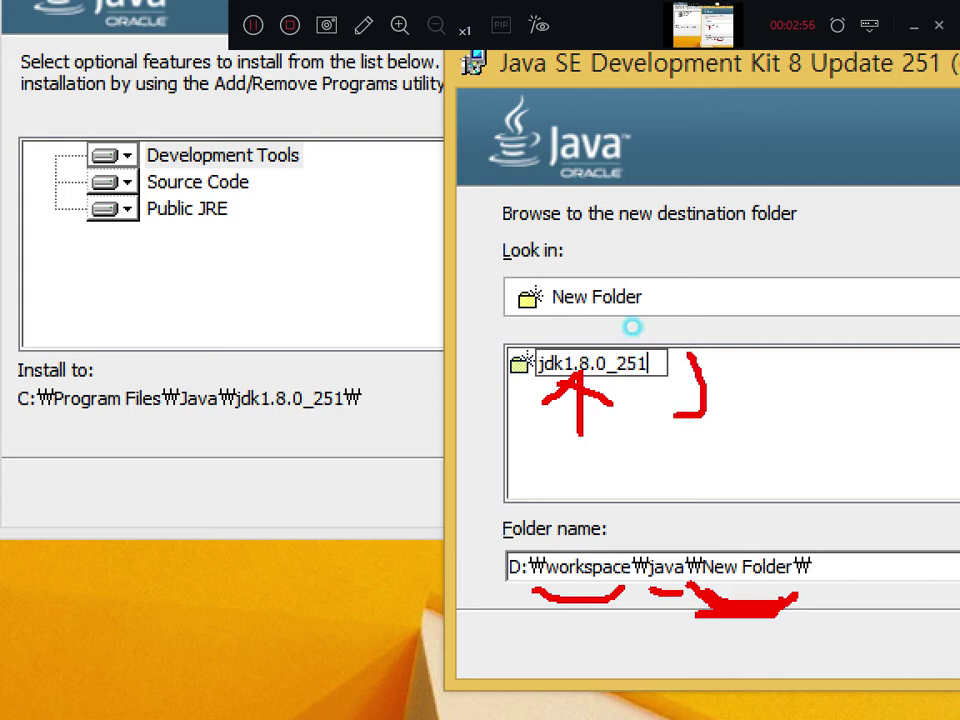
{"action": "mouse_move", "coordinate": [632, 327]}
{"action": "left_mouse_down"}
{"action": "mouse_move", "coordinate": [529, 336]}
{"action": "mouse_move", "coordinate": [673, 364]}
{"action": "mouse_move", "coordinate": [740, 430]}
{"action": "mouse_move", "coordinate": [612, 364]}
{"action": "left_mouse_up"}
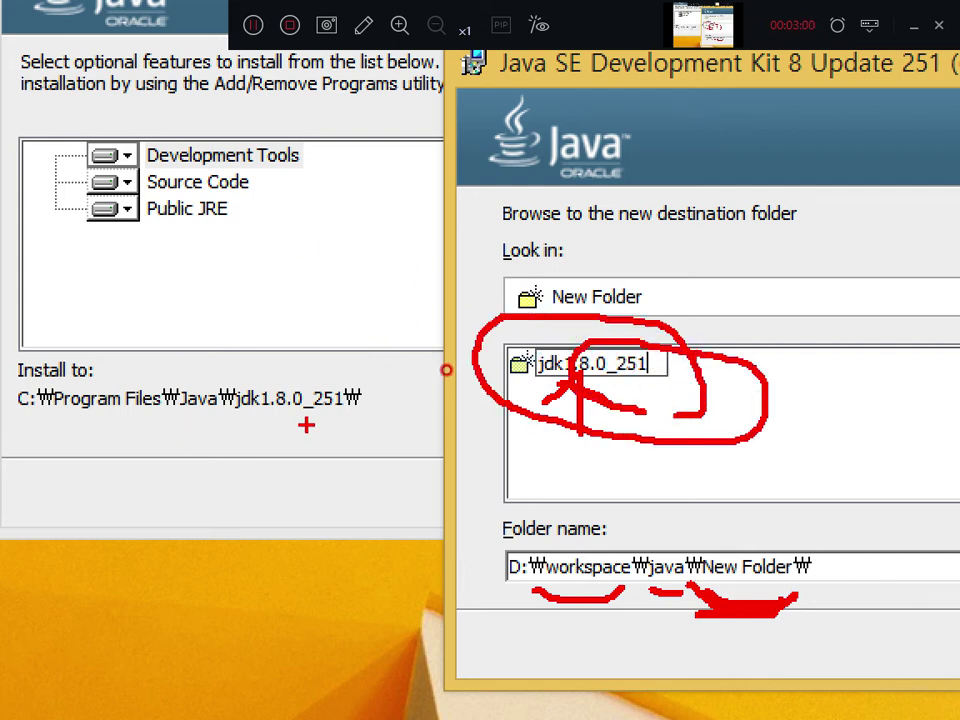
{"action": "mouse_move", "coordinate": [343, 430]}
{"action": "left_mouse_down"}
{"action": "mouse_move", "coordinate": [235, 431]}
{"action": "mouse_move", "coordinate": [229, 378]}
{"action": "mouse_move", "coordinate": [345, 345]}
{"action": "mouse_move", "coordinate": [367, 436]}
{"action": "left_mouse_up"}
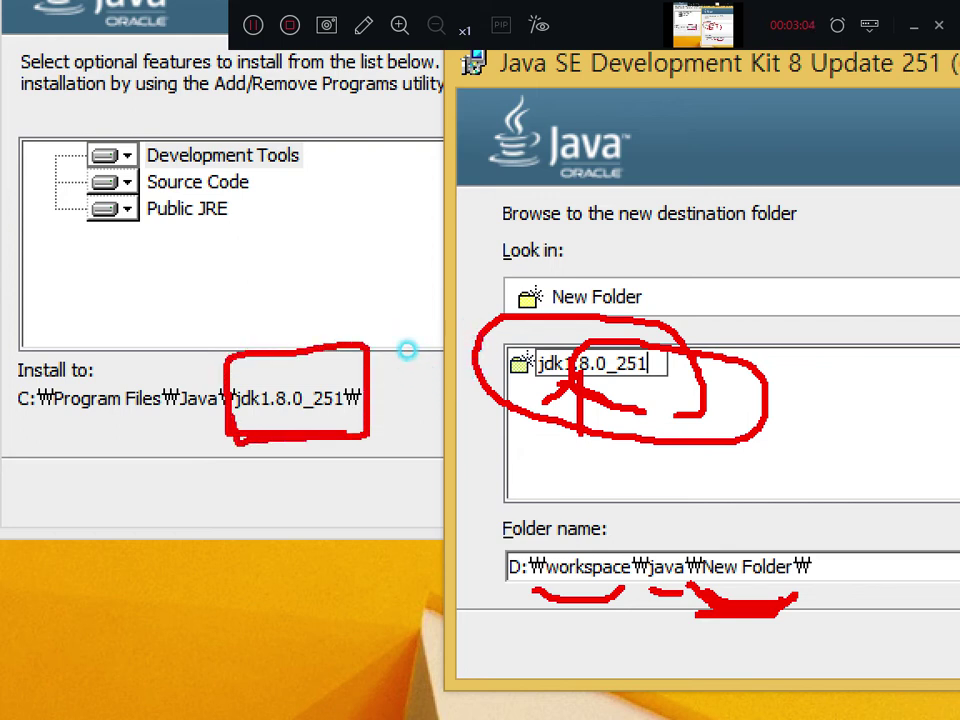
{"action": "left_click_drag", "start_coordinate": [229, 337], "coordinate": [309, 335]}
{"action": "left_click_drag", "start_coordinate": [41, 437], "coordinate": [127, 438]}
{"action": "mouse_move", "coordinate": [75, 370]}
{"action": "left_mouse_down"}
{"action": "mouse_move", "coordinate": [115, 370]}
{"action": "mouse_move", "coordinate": [200, 428]}
{"action": "left_mouse_up"}
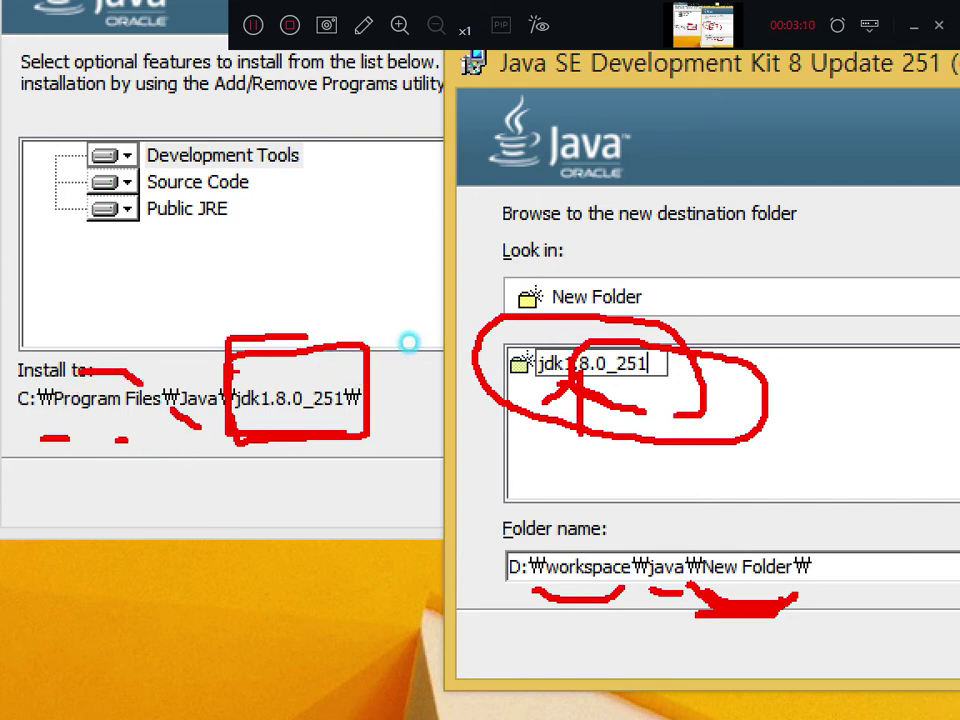
{"action": "left_click_drag", "start_coordinate": [369, 349], "coordinate": [402, 392]}
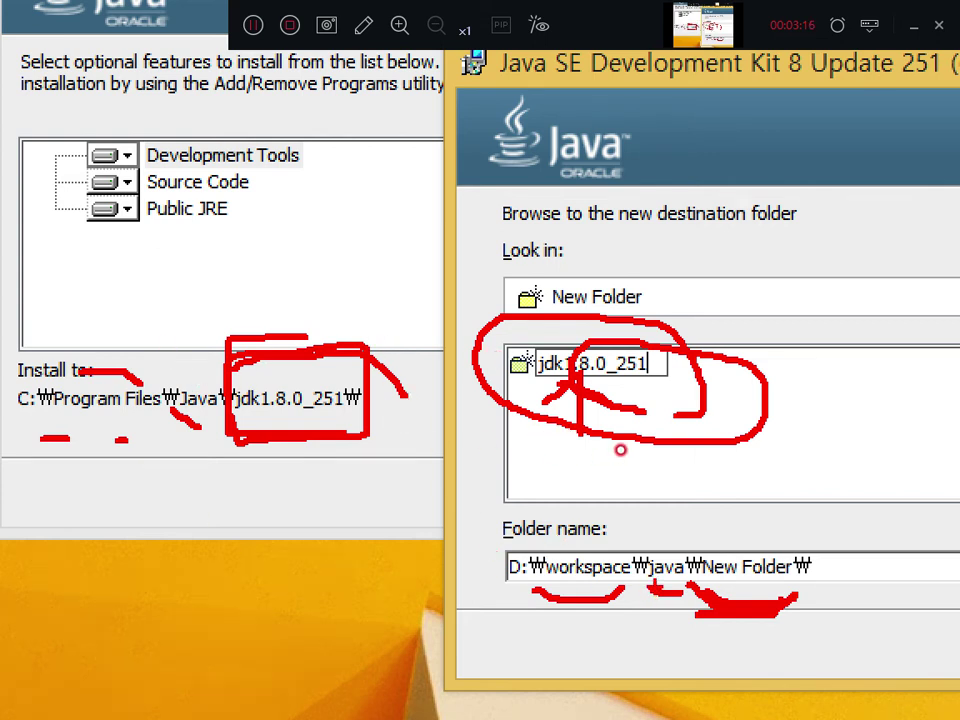
Step: Confirm the new folder's name and accept D:\workspace\java\jdk1.8.0_251 as the JDK destination folder
{"action": "key", "text": "Return"}
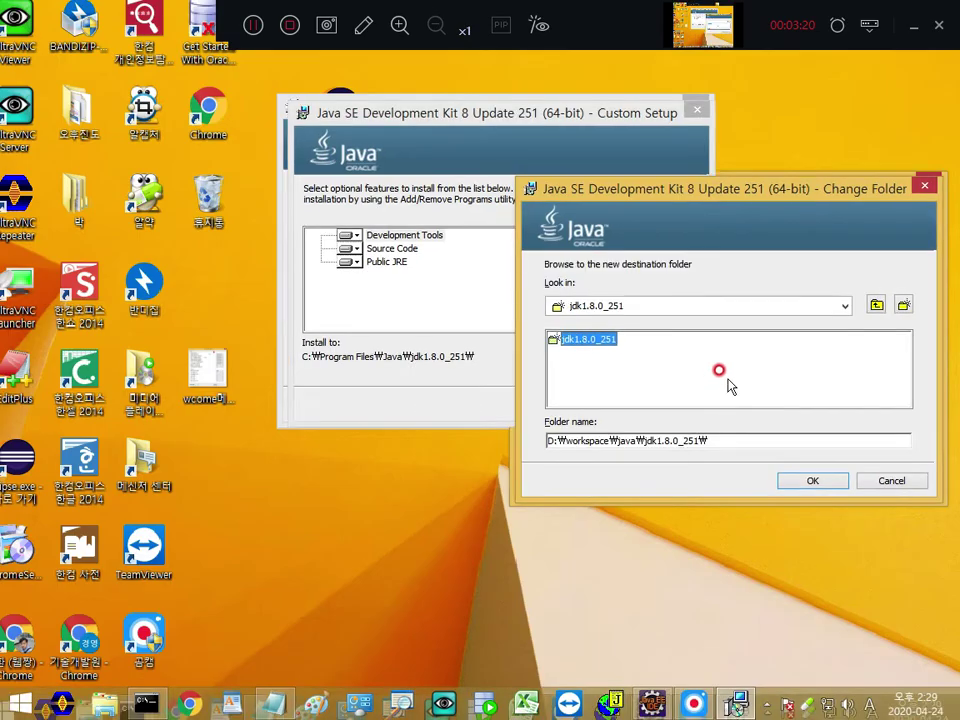
{"action": "left_click", "coordinate": [843, 305]}
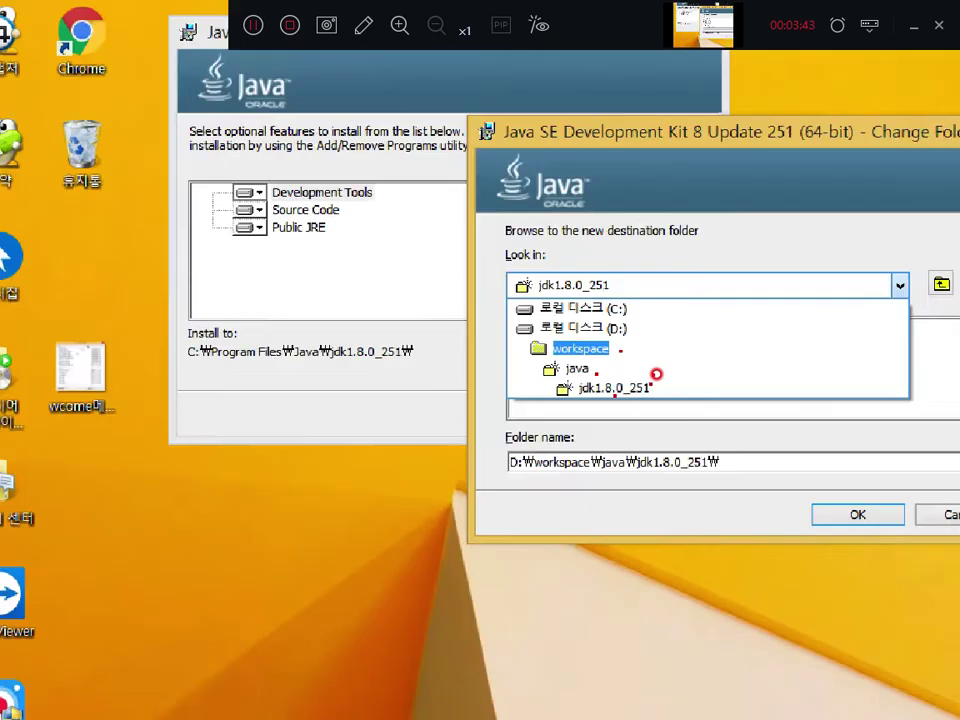
{"action": "left_click", "coordinate": [656, 374]}
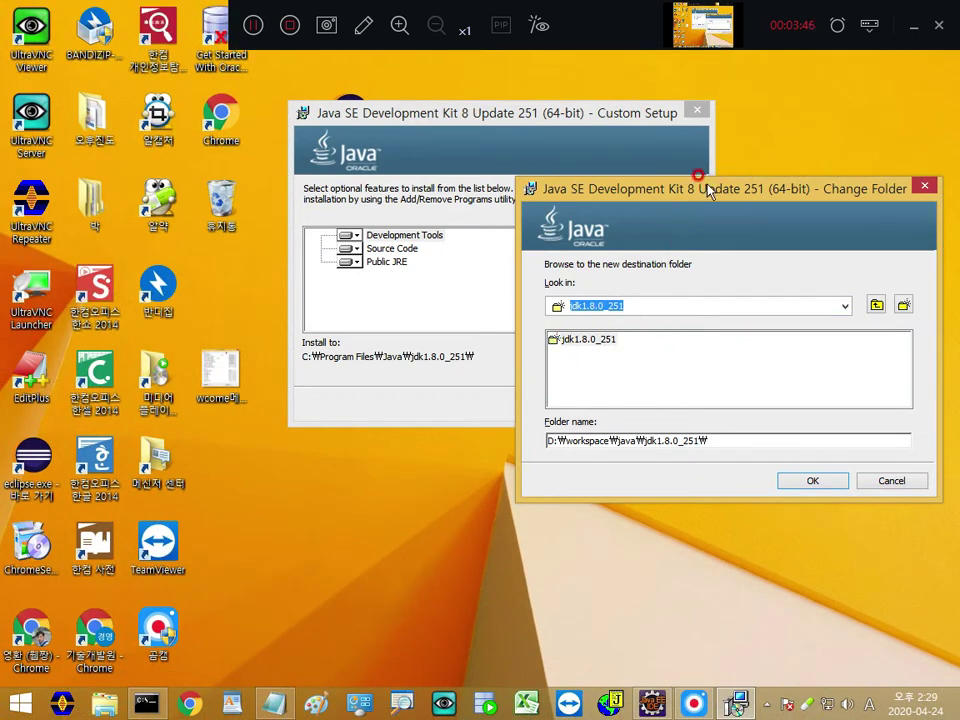
{"action": "left_click_drag", "start_coordinate": [707, 200], "coordinate": [650, 97]}
{"action": "mouse_move", "coordinate": [722, 325]}
{"action": "left_mouse_down"}
{"action": "mouse_move", "coordinate": [758, 326]}
{"action": "mouse_move", "coordinate": [757, 314]}
{"action": "left_mouse_up"}
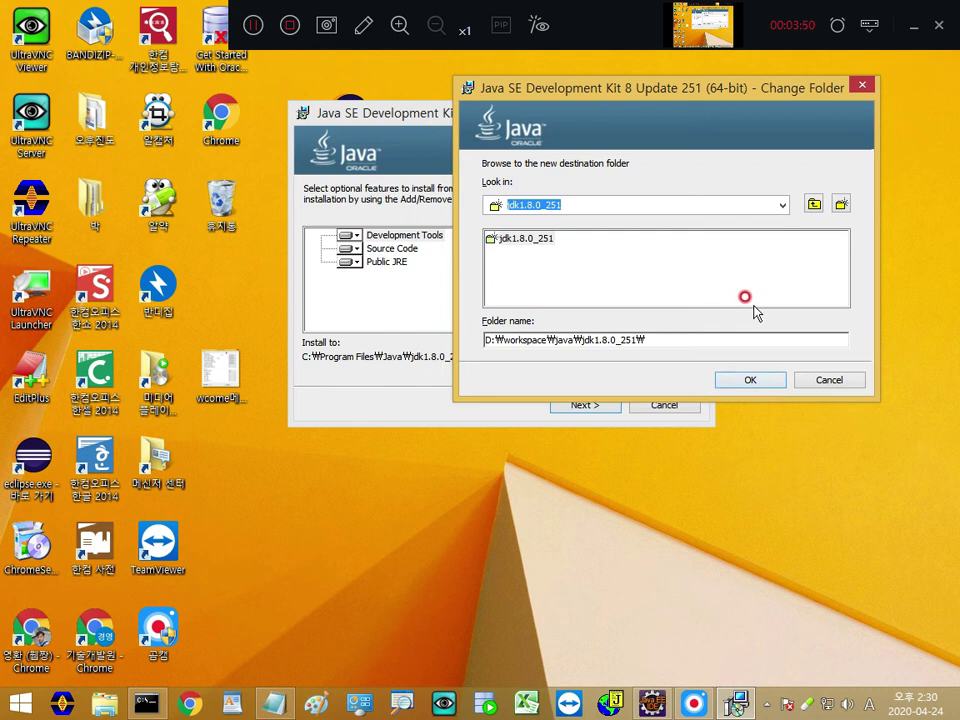
{"action": "left_click", "coordinate": [756, 383]}
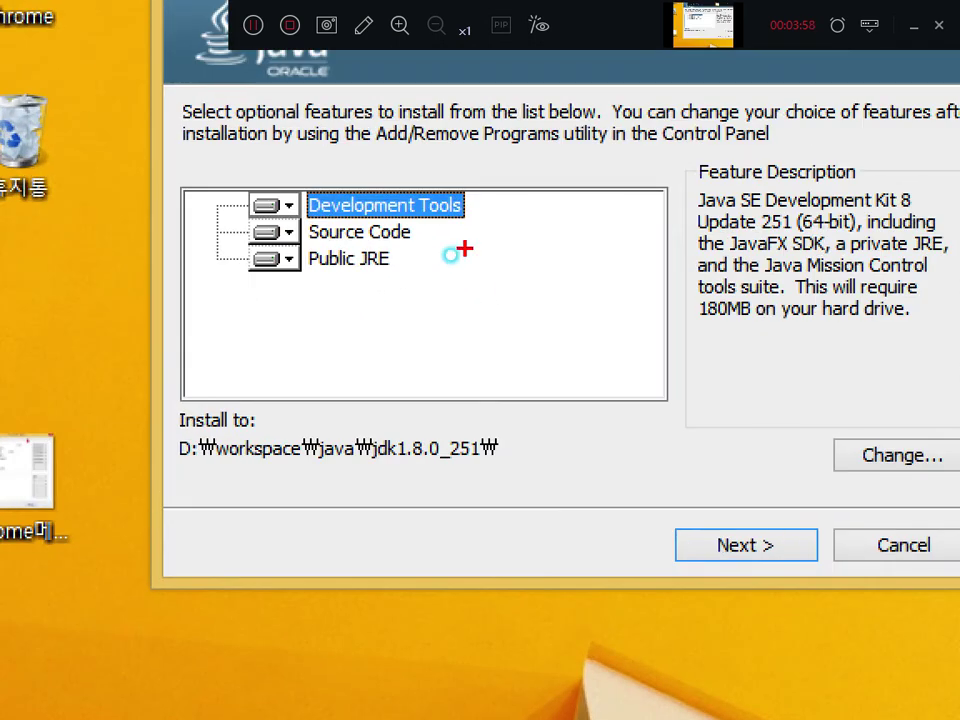
{"action": "mouse_move", "coordinate": [462, 246]}
{"action": "left_mouse_down"}
{"action": "mouse_move", "coordinate": [266, 182]}
{"action": "mouse_move", "coordinate": [440, 275]}
{"action": "mouse_move", "coordinate": [322, 197]}
{"action": "mouse_move", "coordinate": [505, 292]}
{"action": "left_mouse_up"}
{"action": "left_click_drag", "start_coordinate": [155, 412], "coordinate": [476, 480]}
{"action": "left_click_drag", "start_coordinate": [470, 412], "coordinate": [470, 480]}
{"action": "mouse_move", "coordinate": [536, 399]}
{"action": "left_mouse_down"}
{"action": "mouse_move", "coordinate": [574, 386]}
{"action": "mouse_move", "coordinate": [497, 418]}
{"action": "mouse_move", "coordinate": [548, 428]}
{"action": "left_mouse_up"}
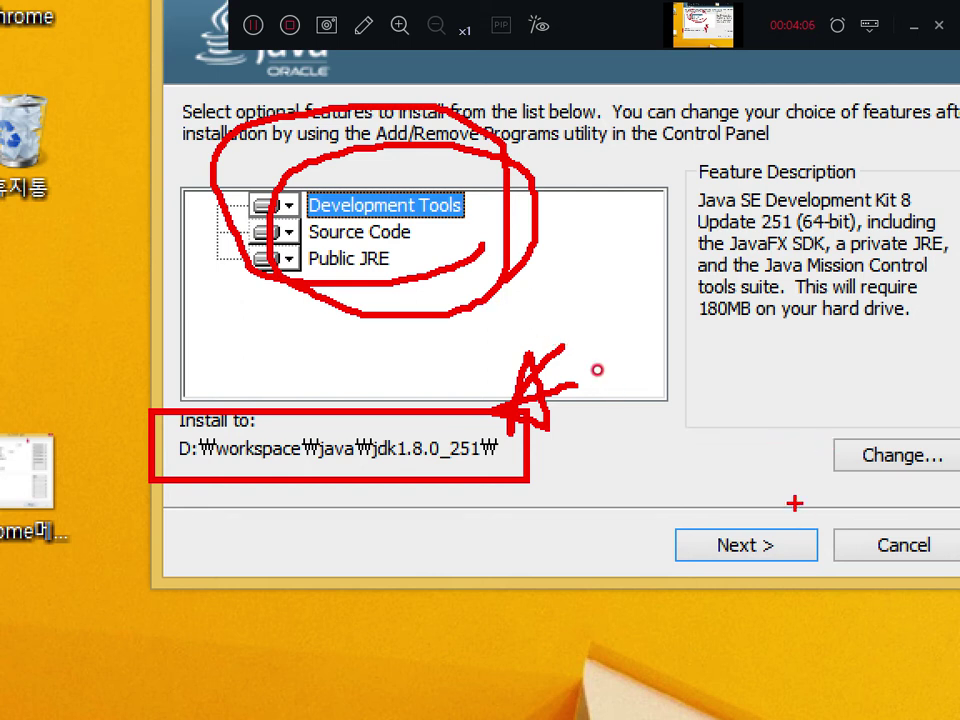
{"action": "left_click_drag", "start_coordinate": [842, 410], "coordinate": [890, 372]}
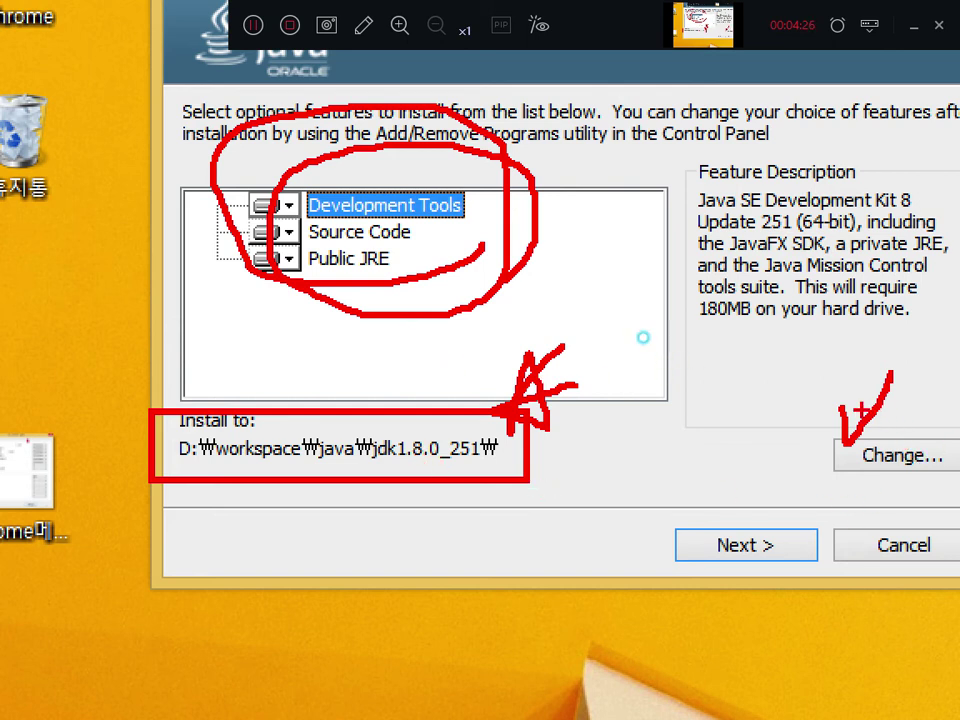
{"action": "left_click", "coordinate": [462, 241]}
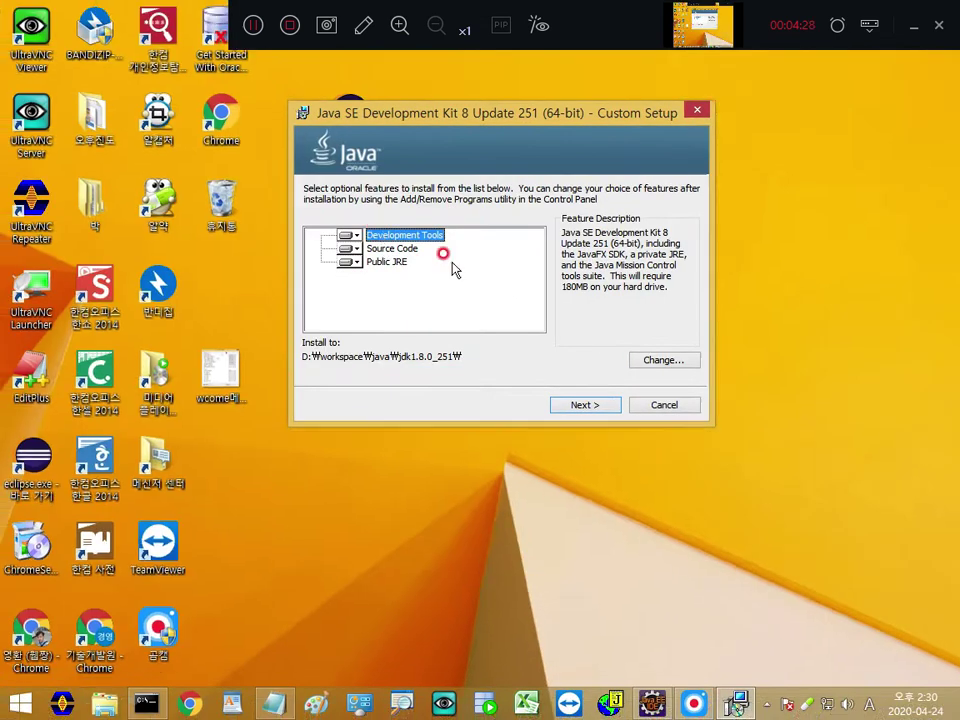
Step: Recheck the JDK destination by browsing to the java folder, reselecting jdk1.8.0_251 inside it and accepting it
{"action": "left_click", "coordinate": [662, 360]}
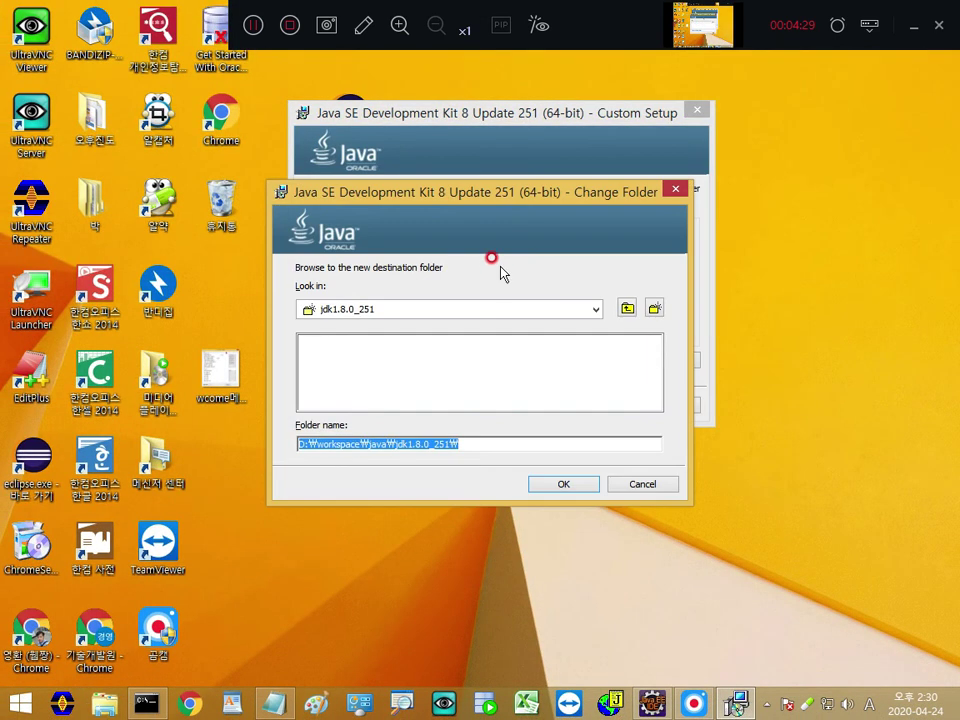
{"action": "left_click", "coordinate": [595, 309]}
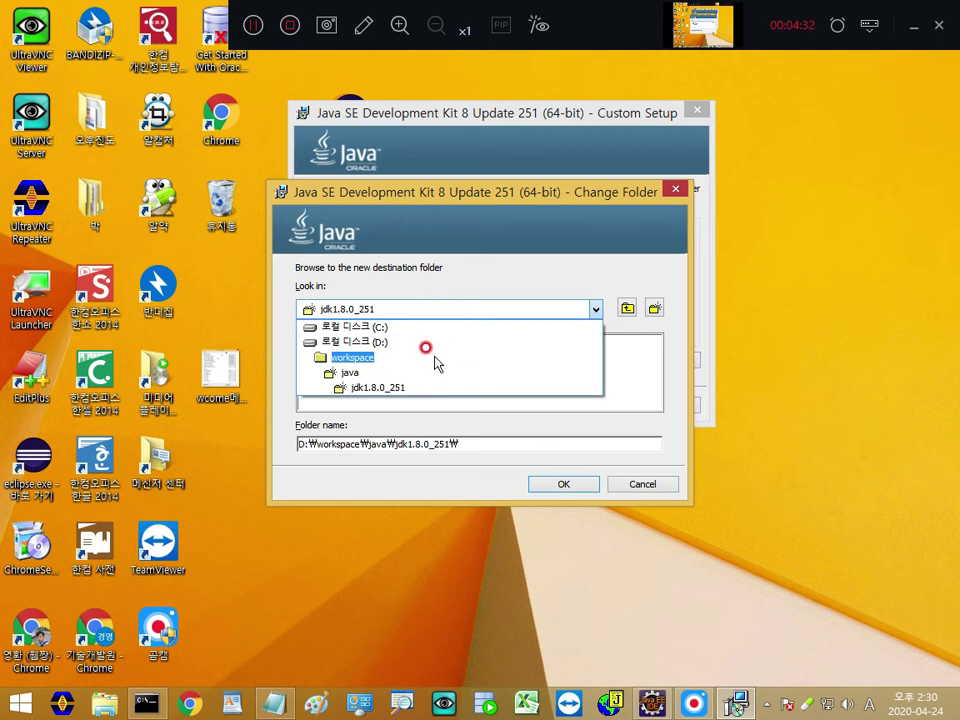
{"action": "left_click", "coordinate": [352, 373]}
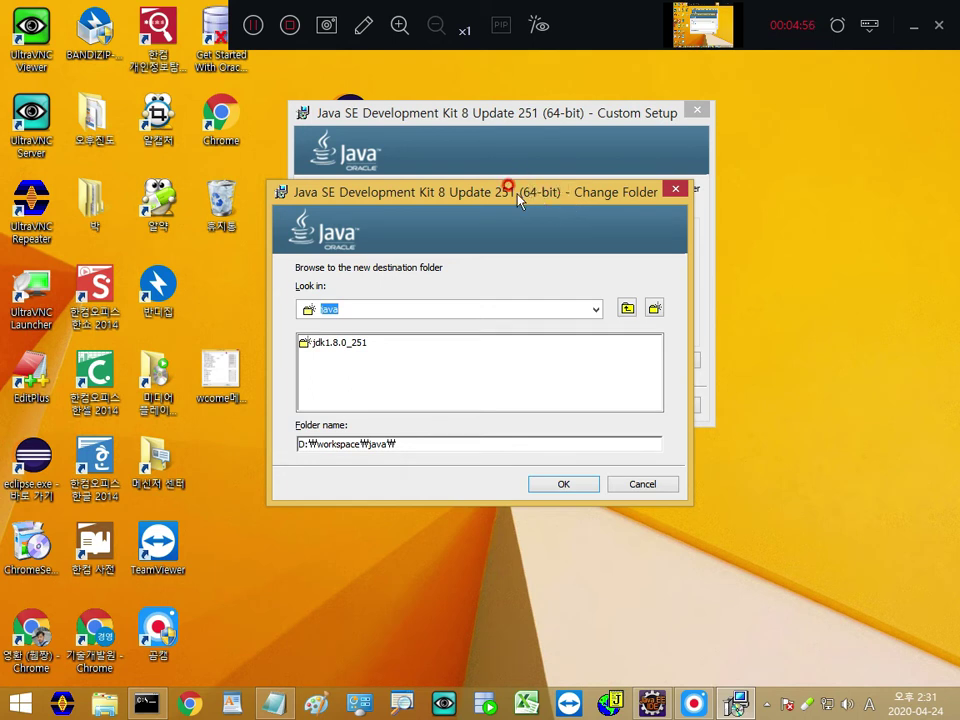
{"action": "left_click_drag", "start_coordinate": [518, 200], "coordinate": [675, 262]}
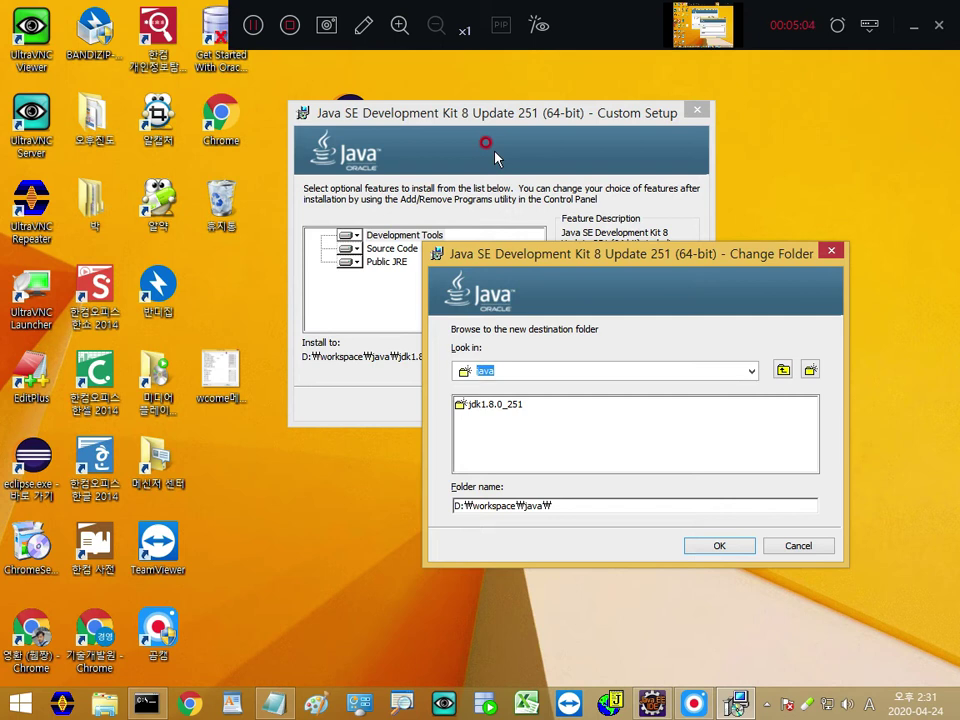
{"action": "double_click", "coordinate": [489, 406]}
{"action": "left_click", "coordinate": [590, 513]}
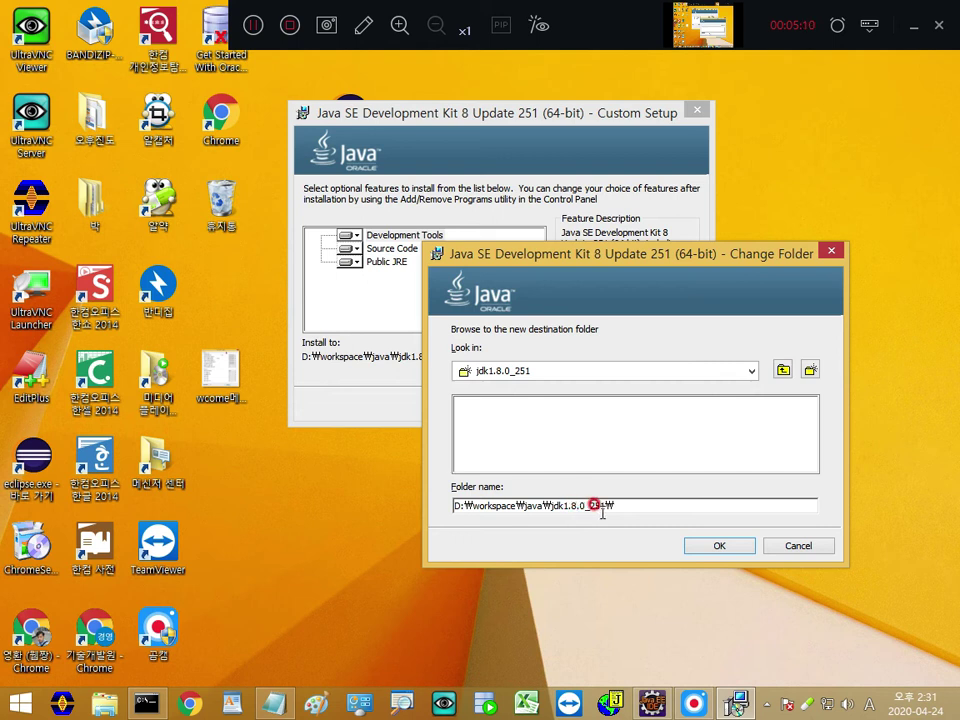
{"action": "left_click", "coordinate": [741, 547]}
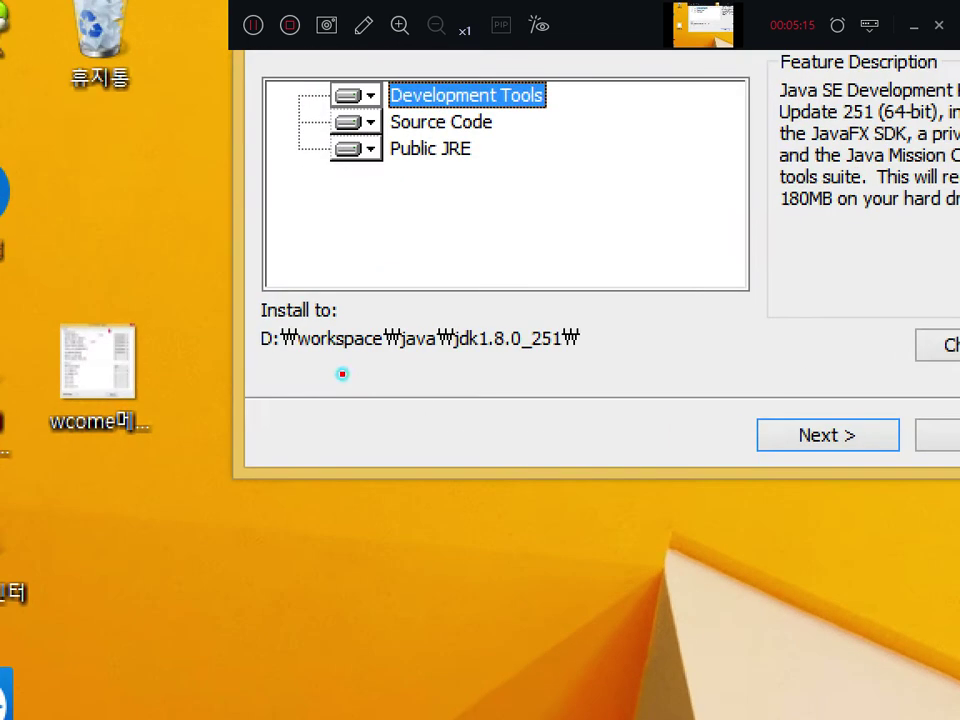
{"action": "mouse_move", "coordinate": [280, 339]}
{"action": "left_mouse_down"}
{"action": "mouse_move", "coordinate": [450, 397]}
{"action": "mouse_move", "coordinate": [518, 354]}
{"action": "left_mouse_up"}
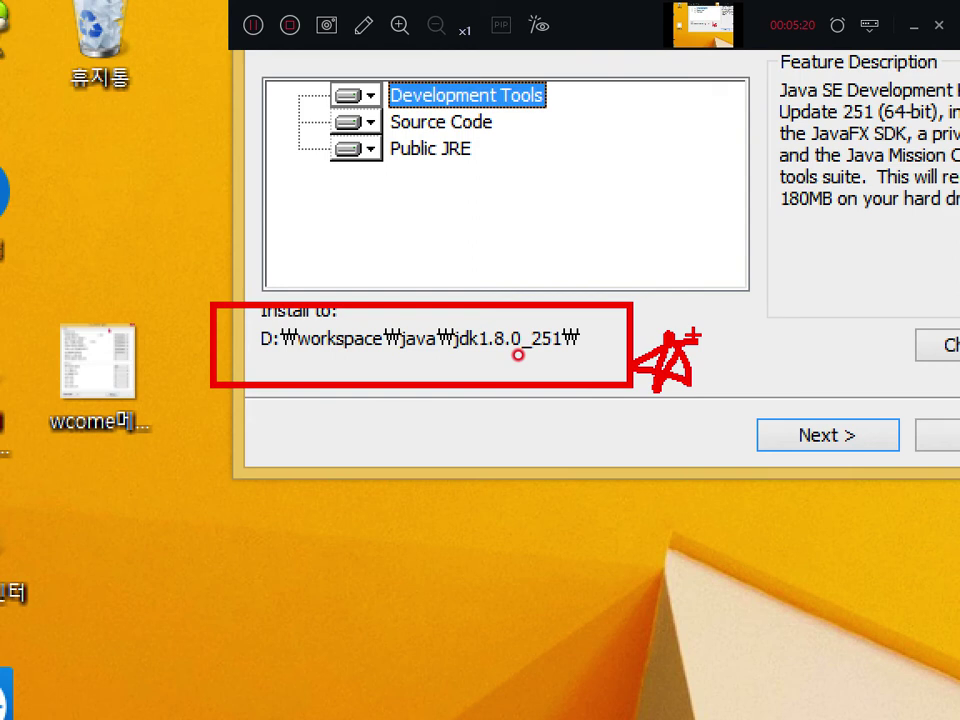
{"action": "key", "text": "ctrl+z"}
{"action": "mouse_move", "coordinate": [238, 250]}
{"action": "left_mouse_down"}
{"action": "mouse_move", "coordinate": [244, 300]}
{"action": "mouse_move", "coordinate": [298, 352]}
{"action": "mouse_move", "coordinate": [290, 345]}
{"action": "left_mouse_up"}
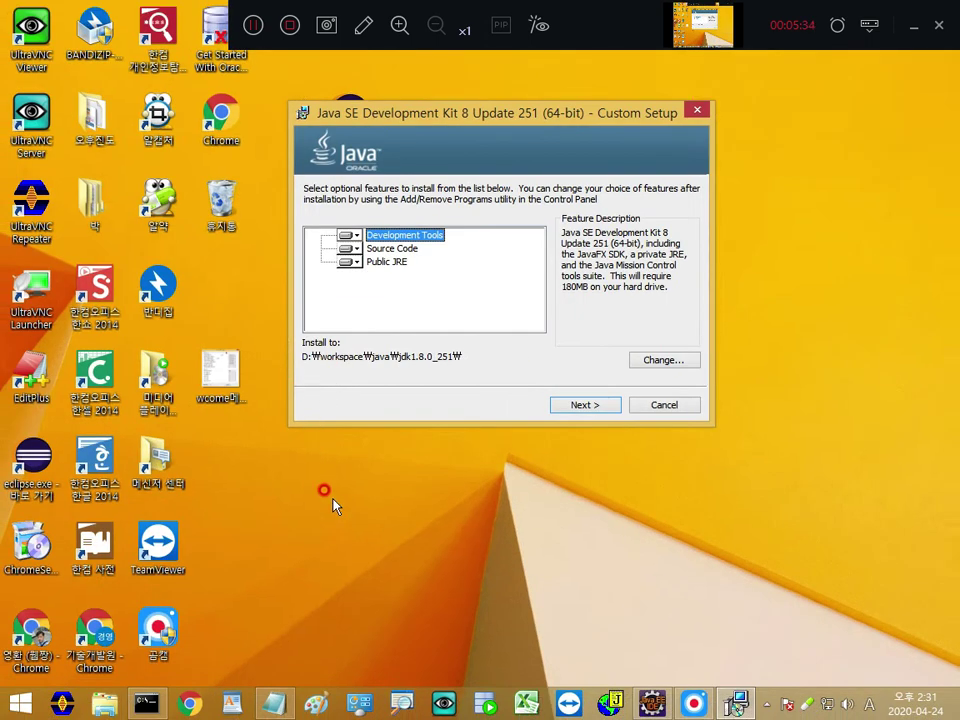
Step: Start the JDK installation with the selected features and move the Java runtime setup window aside
{"action": "left_click", "coordinate": [592, 405]}
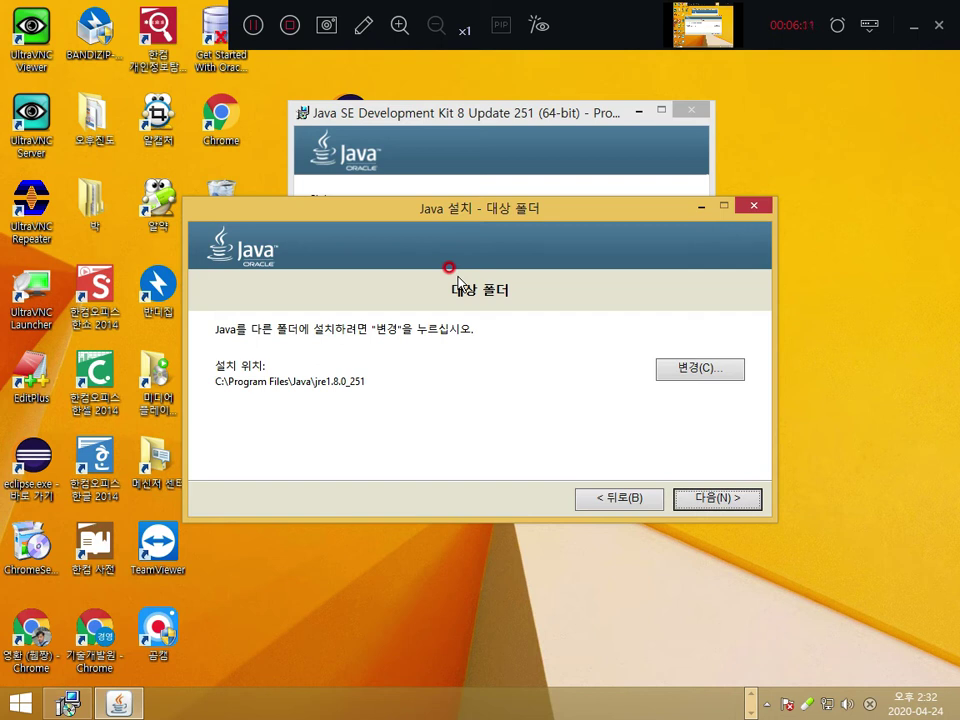
{"action": "left_click_drag", "start_coordinate": [572, 217], "coordinate": [655, 224]}
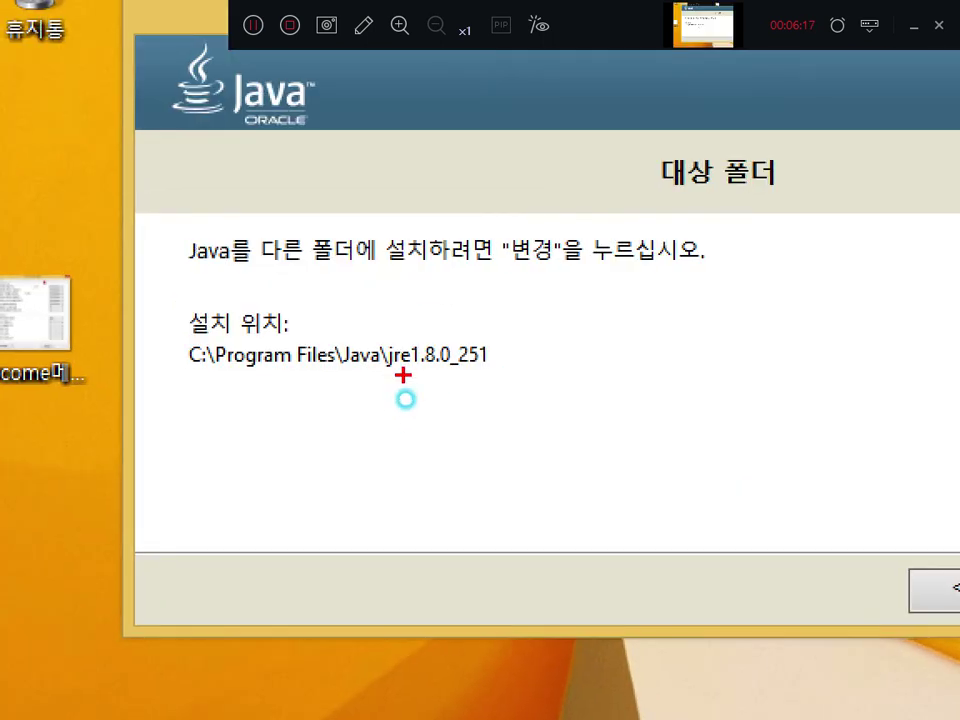
{"action": "mouse_move", "coordinate": [400, 398]}
{"action": "left_mouse_down"}
{"action": "mouse_move", "coordinate": [402, 374]}
{"action": "mouse_move", "coordinate": [399, 403]}
{"action": "mouse_move", "coordinate": [418, 369]}
{"action": "mouse_move", "coordinate": [388, 390]}
{"action": "mouse_move", "coordinate": [422, 399]}
{"action": "mouse_move", "coordinate": [400, 395]}
{"action": "mouse_move", "coordinate": [445, 374]}
{"action": "left_mouse_up"}
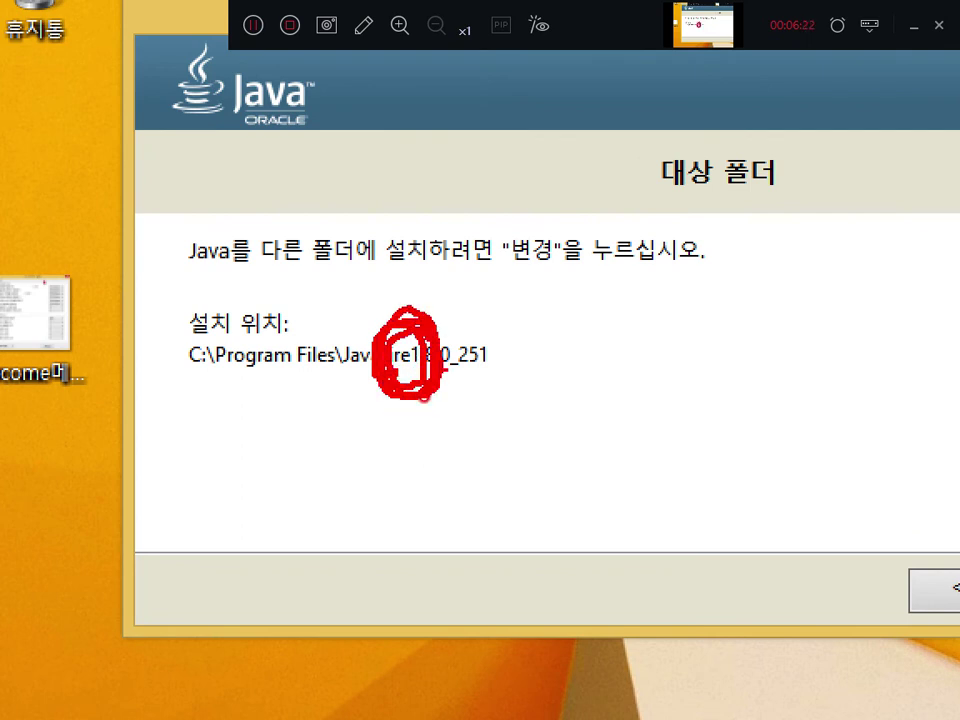
{"action": "left_click", "coordinate": [593, 372]}
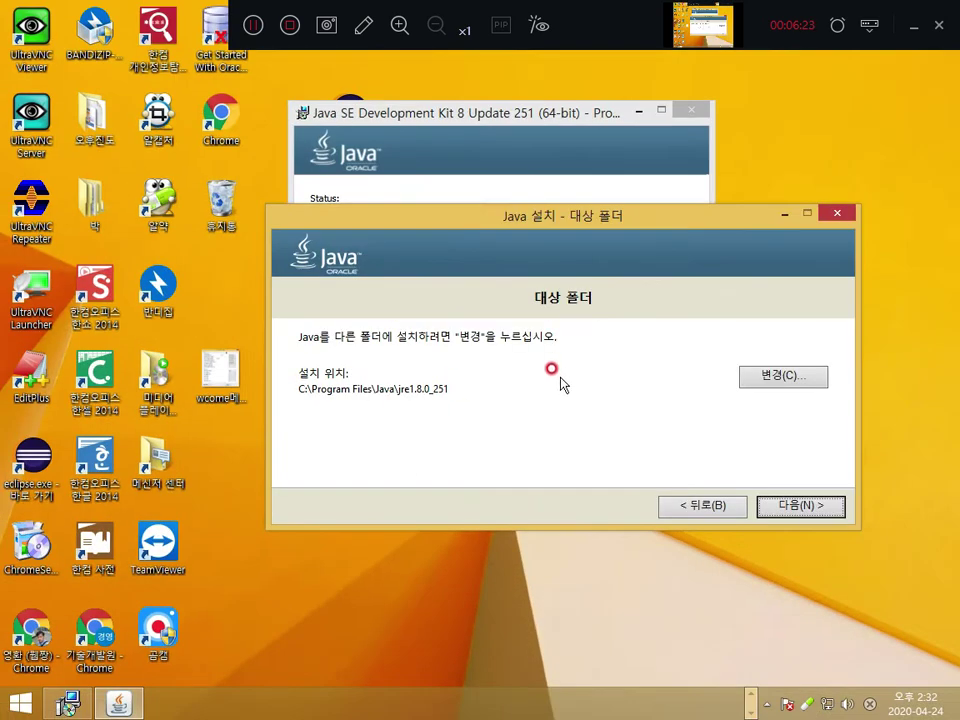
Step: Start changing the Java runtime's install location and browse to the java folder in D:\workspace
{"action": "left_click", "coordinate": [785, 382]}
{"action": "left_click_drag", "start_coordinate": [490, 199], "coordinate": [620, 122]}
{"action": "left_click", "coordinate": [484, 340]}
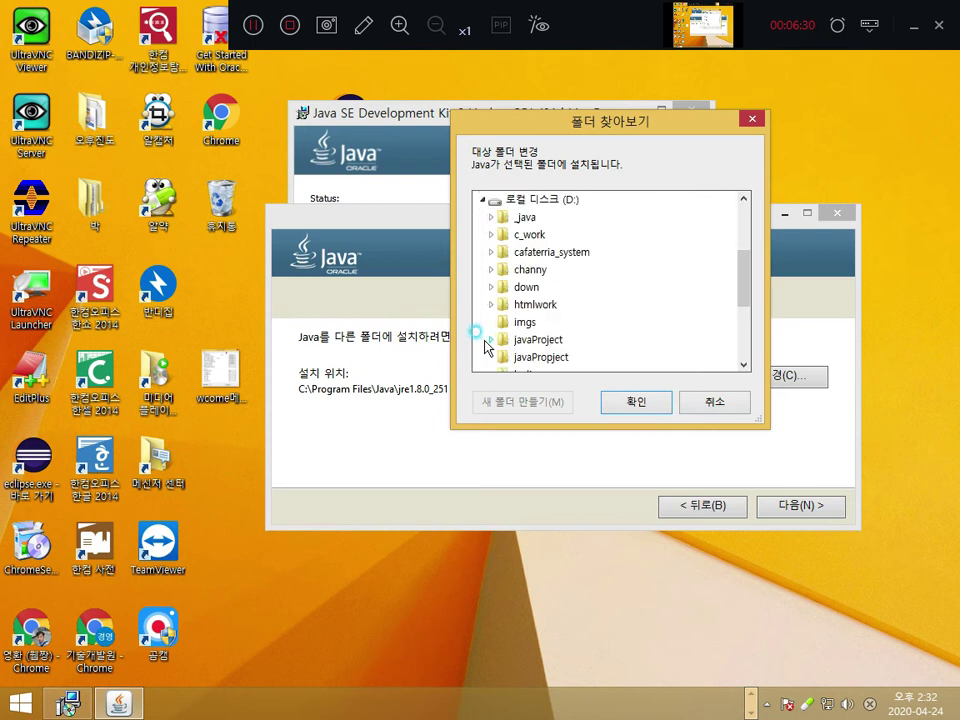
{"action": "scroll", "coordinate": [590, 320], "scroll_direction": "down", "scroll_amount": 2}
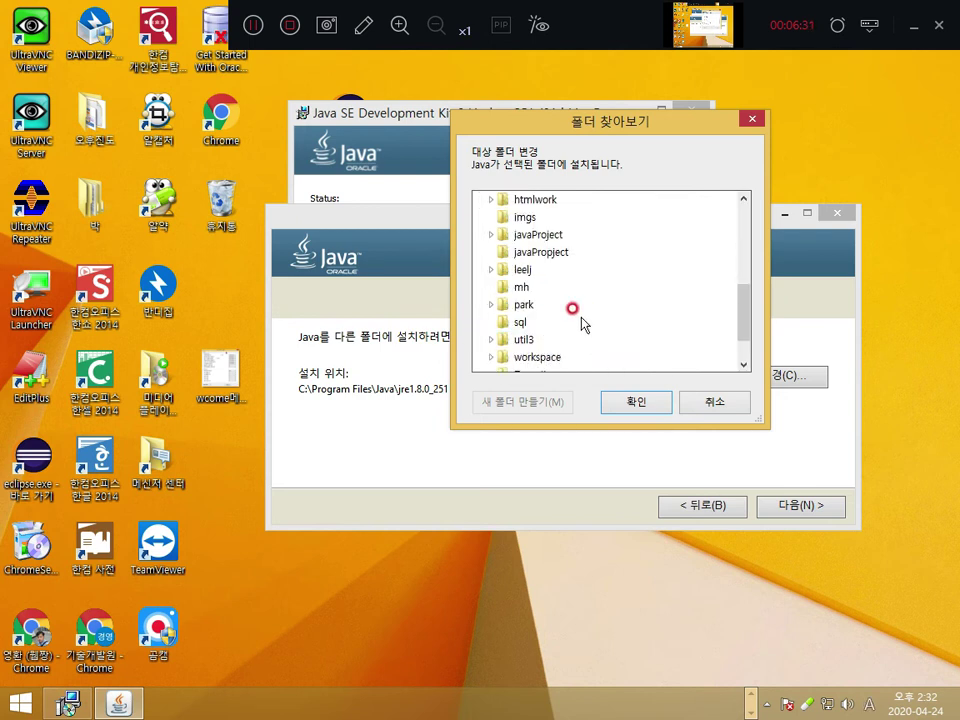
{"action": "double_click", "coordinate": [540, 357]}
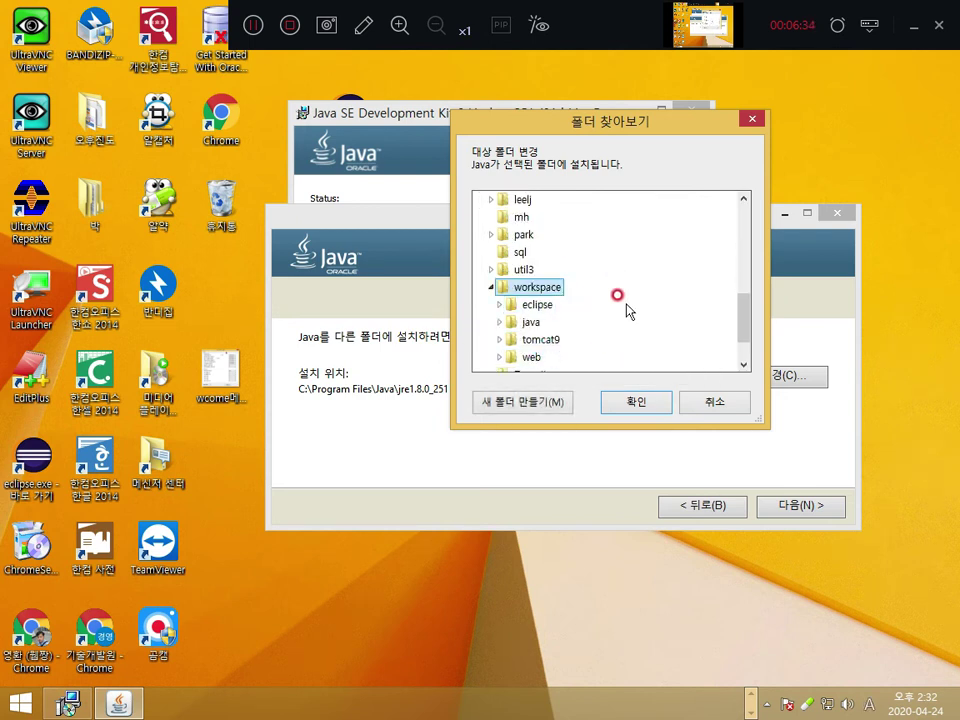
{"action": "scroll", "coordinate": [575, 311], "scroll_direction": "down", "scroll_amount": 1}
{"action": "double_click", "coordinate": [530, 271]}
{"action": "scroll", "coordinate": [590, 265], "scroll_direction": "up", "scroll_amount": 2}
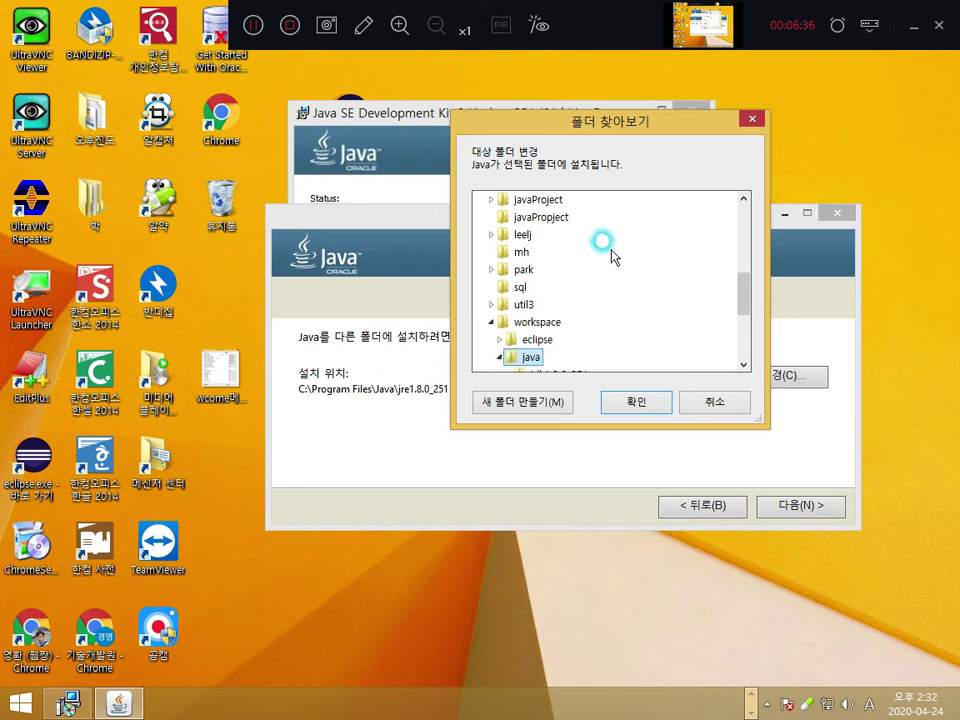
{"action": "scroll", "coordinate": [636, 275], "scroll_direction": "down", "scroll_amount": 2}
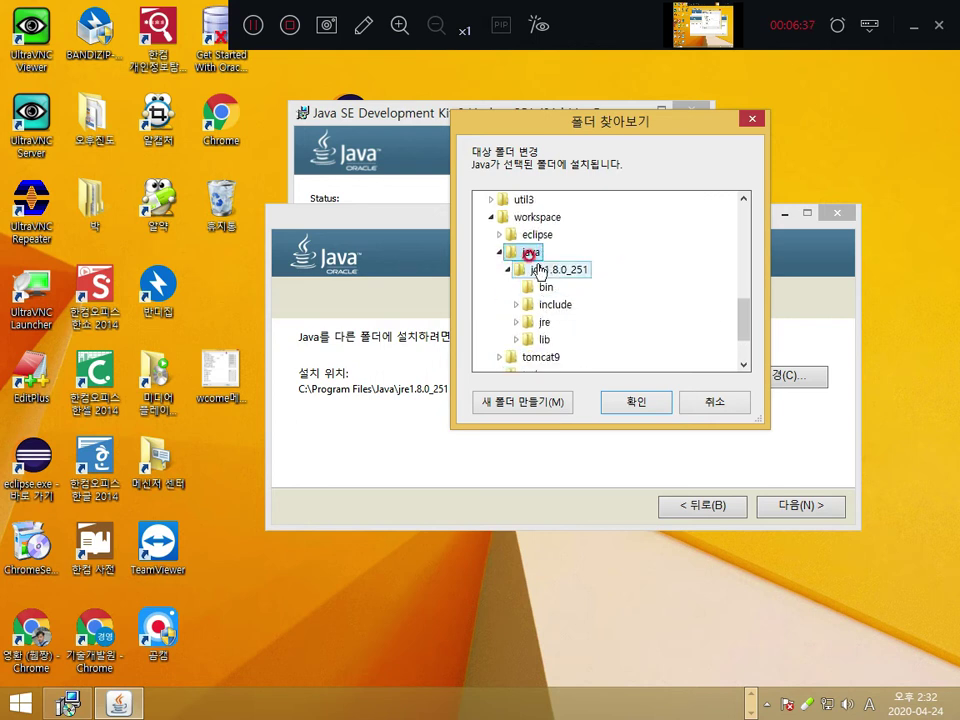
{"action": "left_click", "coordinate": [507, 269]}
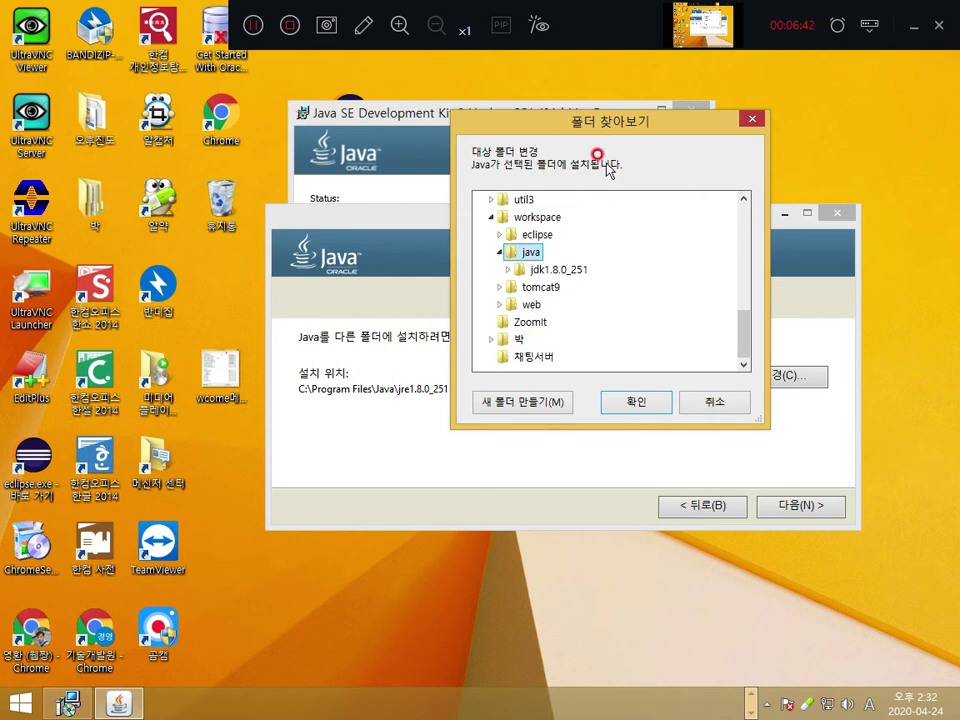
{"action": "left_click_drag", "start_coordinate": [610, 121], "coordinate": [660, 159]}
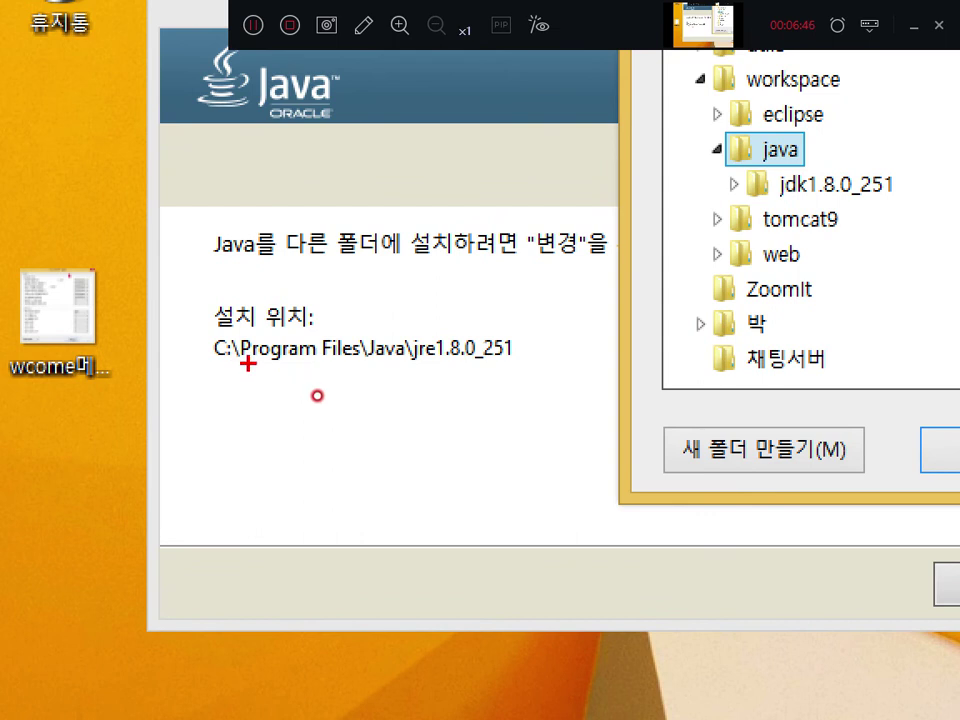
{"action": "mouse_move", "coordinate": [355, 316]}
{"action": "left_mouse_down"}
{"action": "mouse_move", "coordinate": [356, 364]}
{"action": "mouse_move", "coordinate": [296, 394]}
{"action": "mouse_move", "coordinate": [203, 369]}
{"action": "mouse_move", "coordinate": [211, 318]}
{"action": "left_mouse_up"}
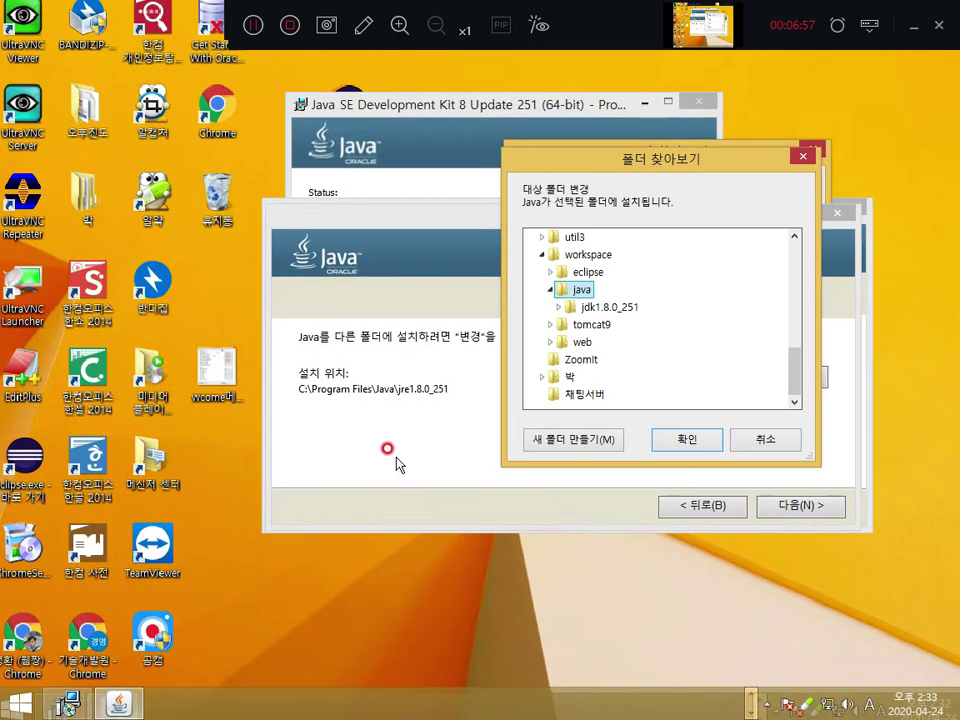
Step: Create a new folder named jre1.8.0_251 inside D:\workspace\java and accept it as the Java runtime destination
{"action": "left_click", "coordinate": [578, 290]}
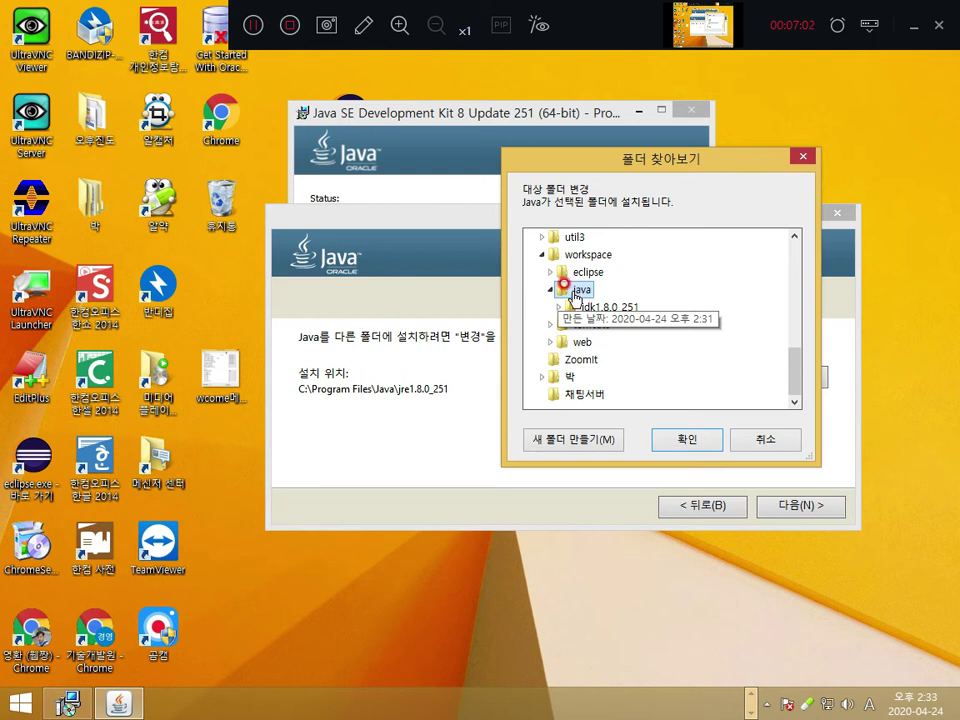
{"action": "left_click", "coordinate": [571, 440]}
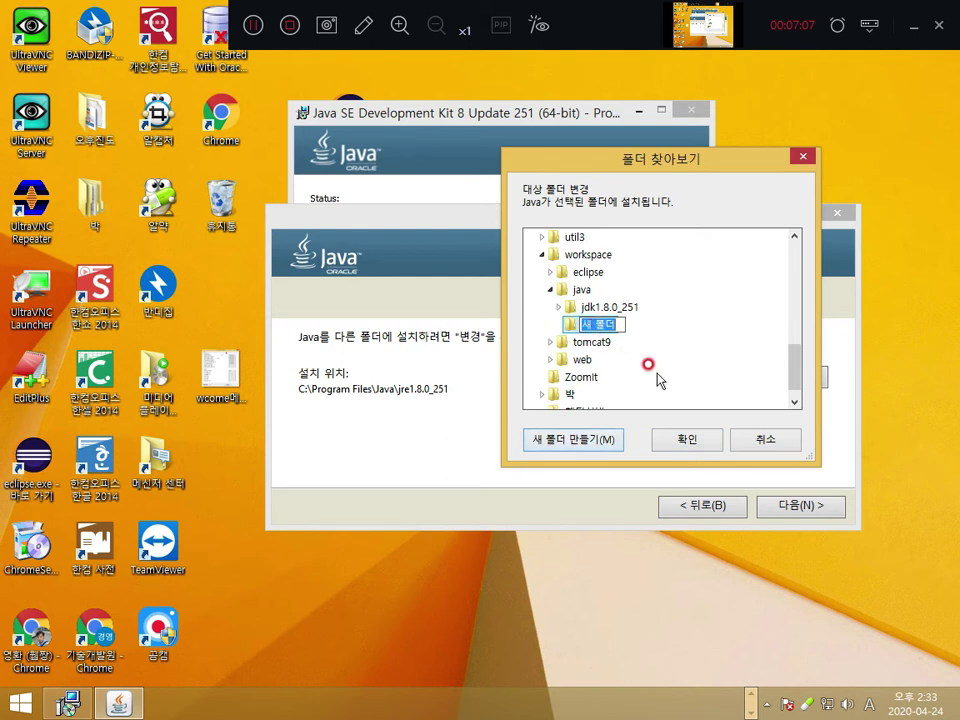
{"action": "type", "text": "jre"}
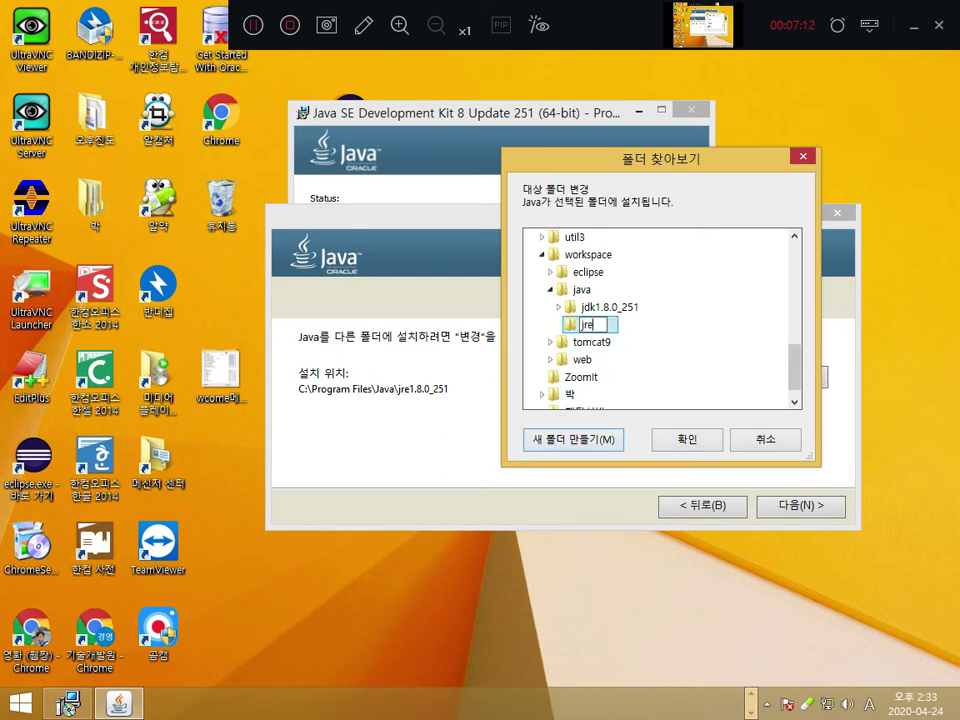
{"action": "type", "text": "1.8.0_251"}
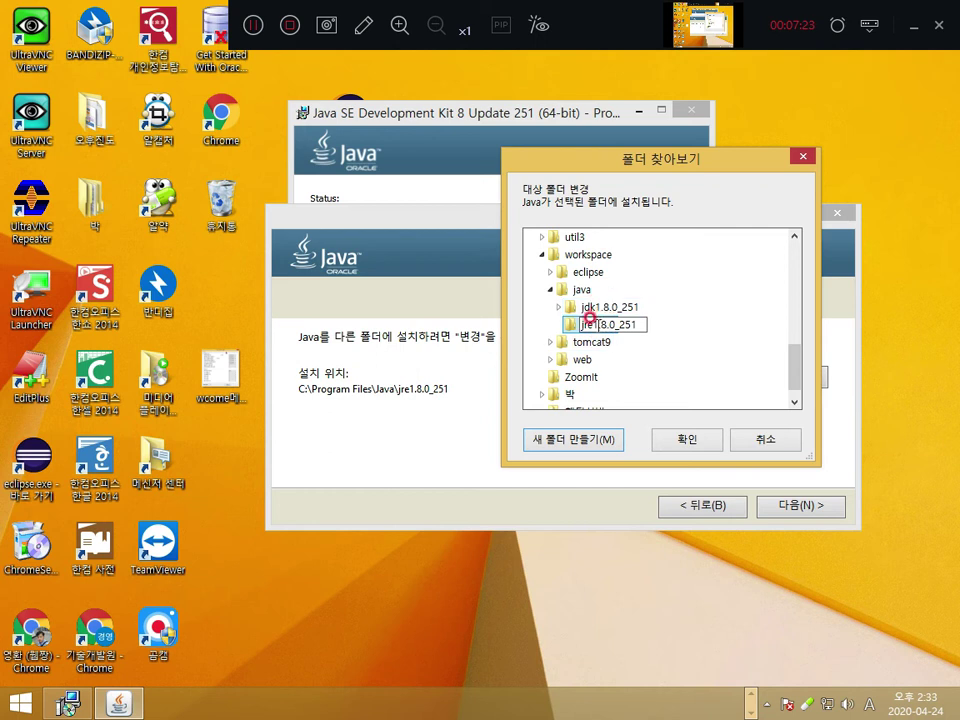
{"action": "left_click", "coordinate": [661, 342]}
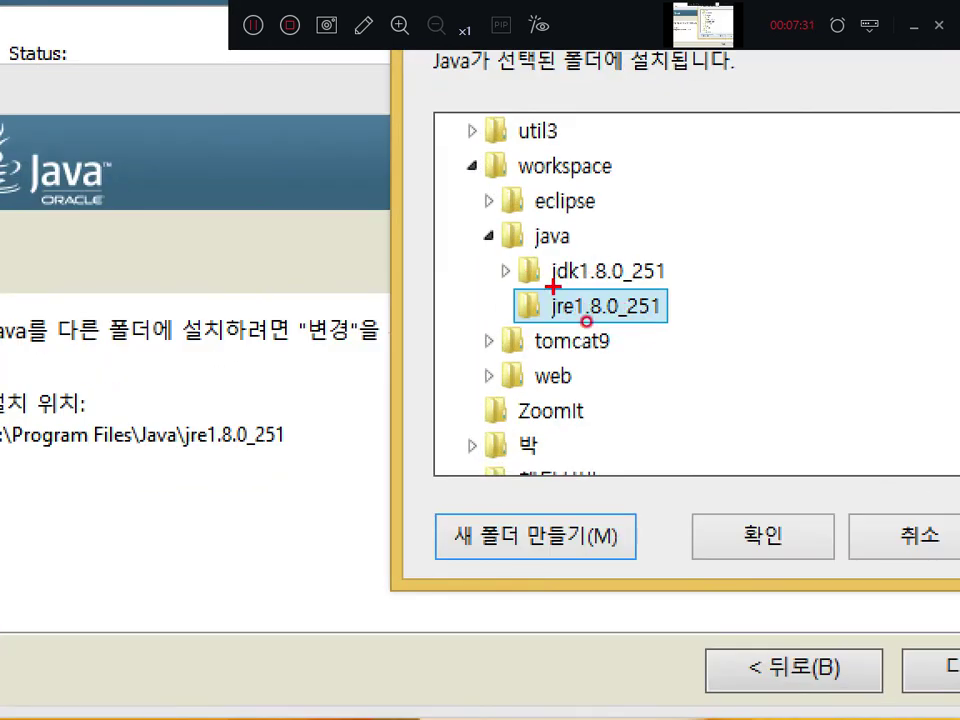
{"action": "left_click_drag", "start_coordinate": [551, 283], "coordinate": [672, 283]}
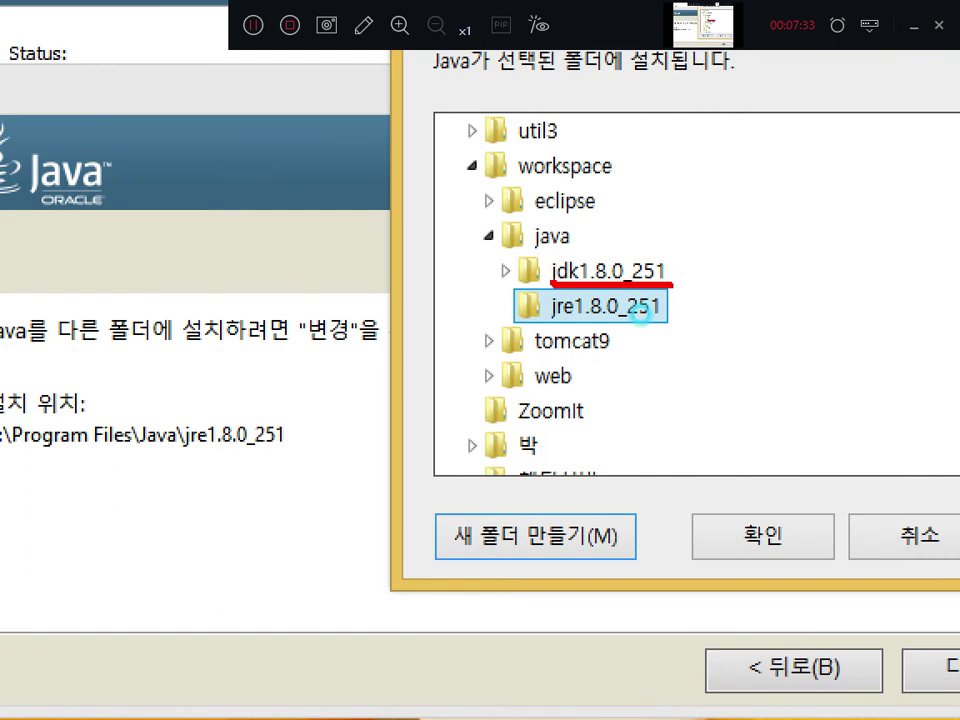
{"action": "left_click_drag", "start_coordinate": [540, 325], "coordinate": [680, 326]}
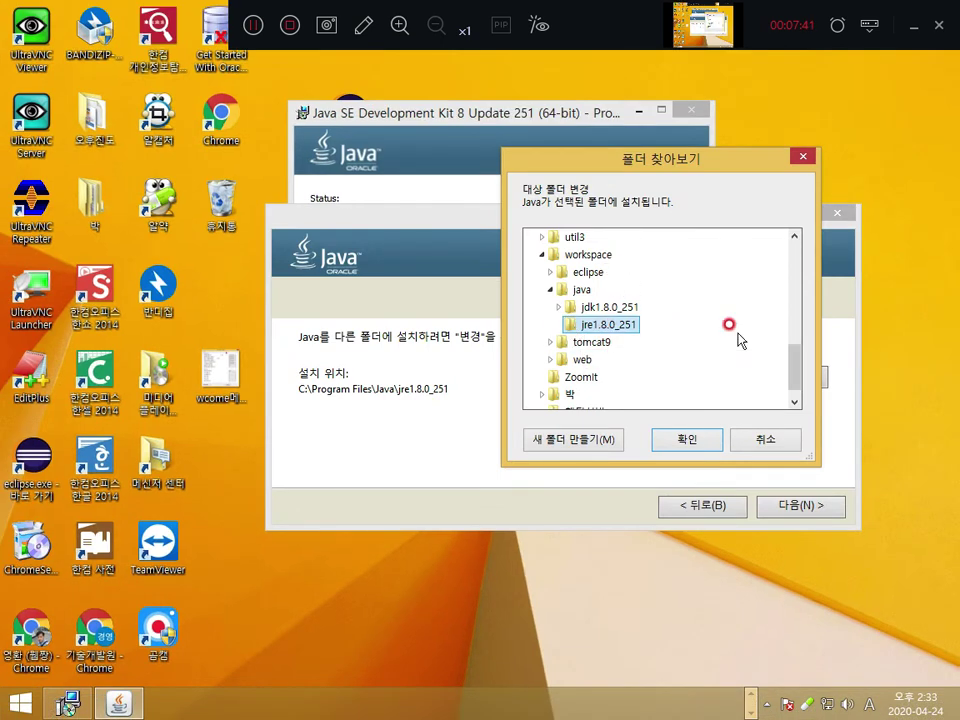
{"action": "left_click", "coordinate": [708, 439]}
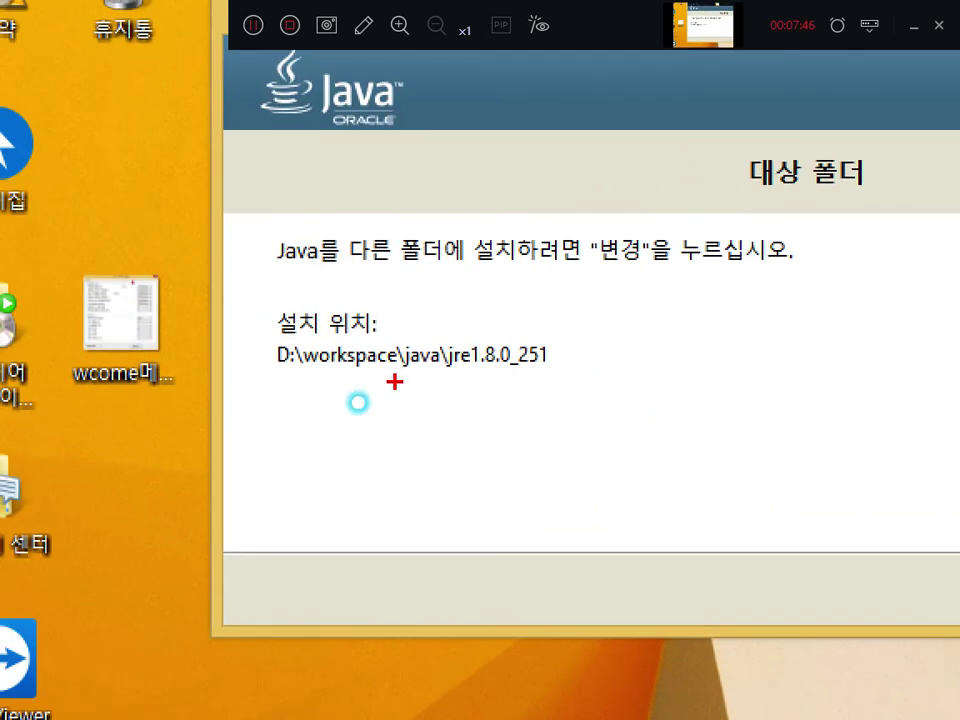
{"action": "mouse_move", "coordinate": [358, 401]}
{"action": "left_mouse_down"}
{"action": "mouse_move", "coordinate": [318, 419]}
{"action": "mouse_move", "coordinate": [272, 320]}
{"action": "mouse_move", "coordinate": [380, 300]}
{"action": "mouse_move", "coordinate": [399, 398]}
{"action": "left_mouse_up"}
{"action": "left_click_drag", "start_coordinate": [268, 396], "coordinate": [398, 403]}
{"action": "mouse_move", "coordinate": [426, 328]}
{"action": "left_mouse_down"}
{"action": "mouse_move", "coordinate": [550, 344]}
{"action": "mouse_move", "coordinate": [522, 324]}
{"action": "left_mouse_up"}
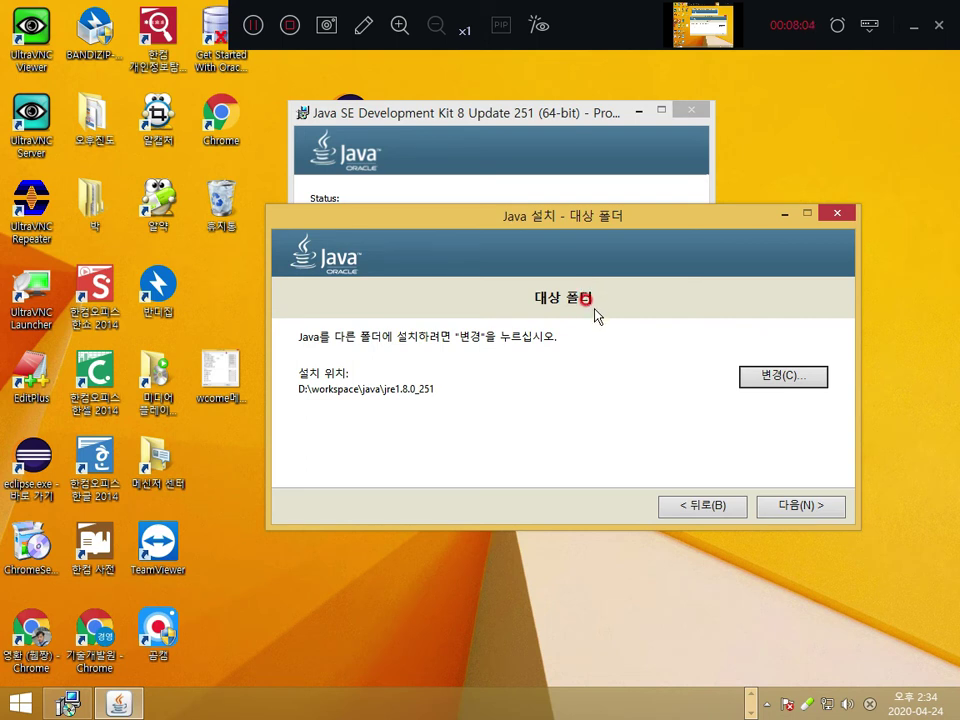
Step: Install the Java runtime into the chosen folder and close the completed JDK setup
{"action": "left_click", "coordinate": [795, 510]}
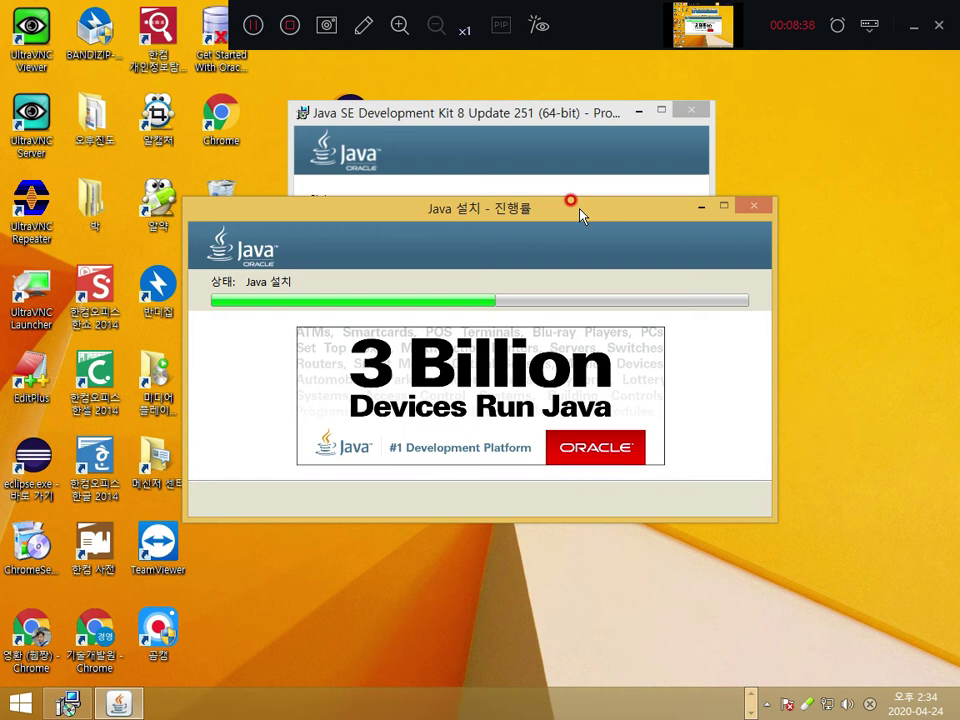
{"action": "left_click_drag", "start_coordinate": [580, 211], "coordinate": [621, 206]}
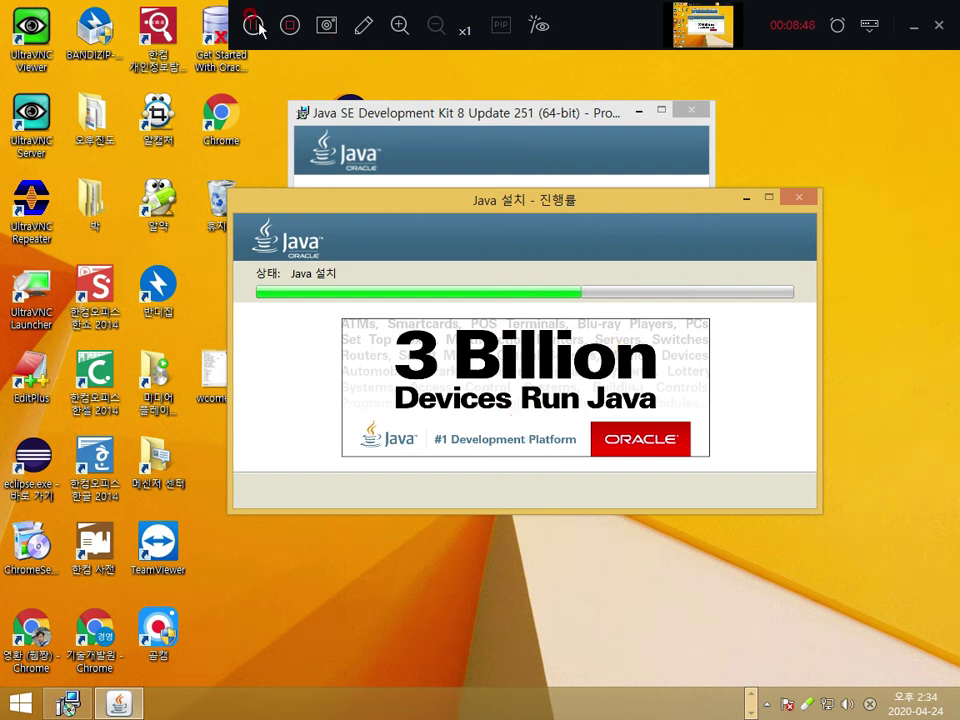
{"action": "left_click_drag", "start_coordinate": [538, 138], "coordinate": [611, 146]}
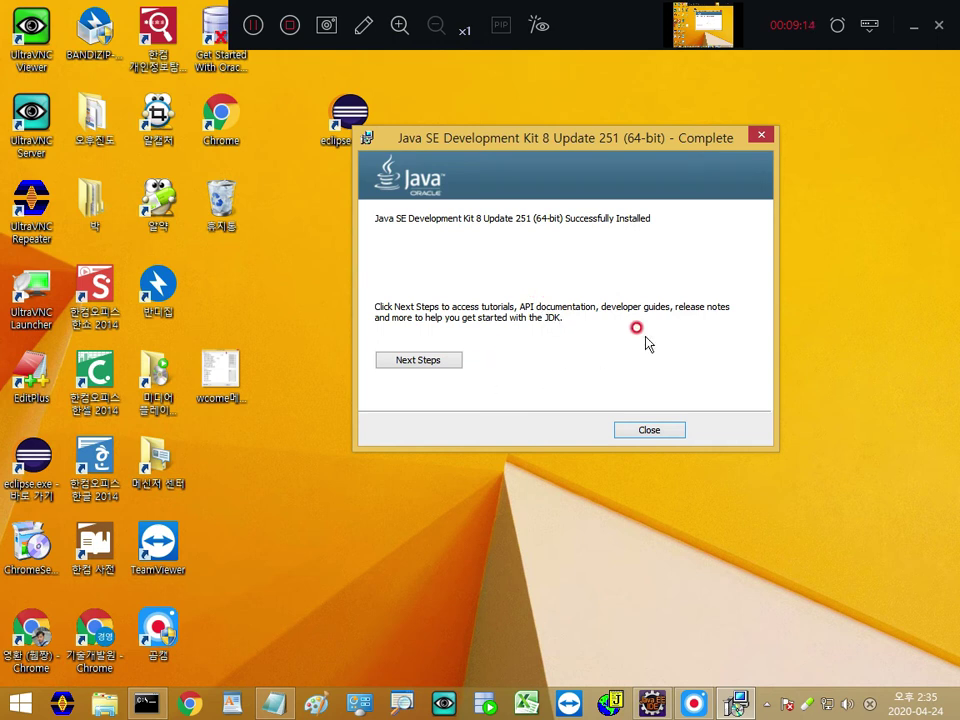
{"action": "left_click", "coordinate": [671, 433]}
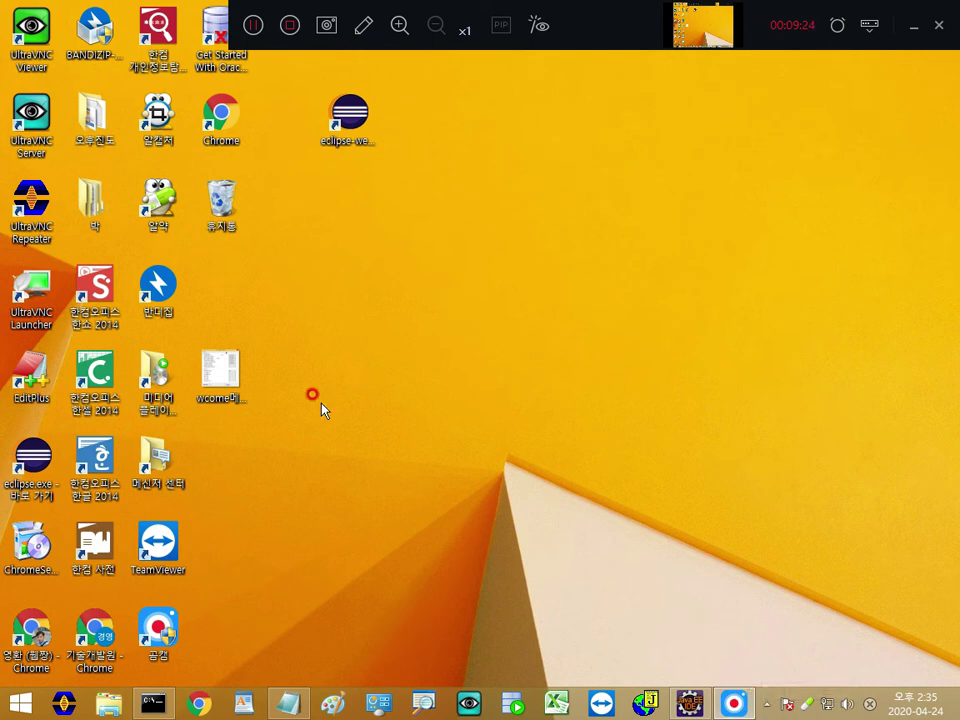
Step: Open D:\workspace in File Explorer and look over its eclipse, java, tomcat9 and web folders
{"action": "left_click", "coordinate": [112, 707]}
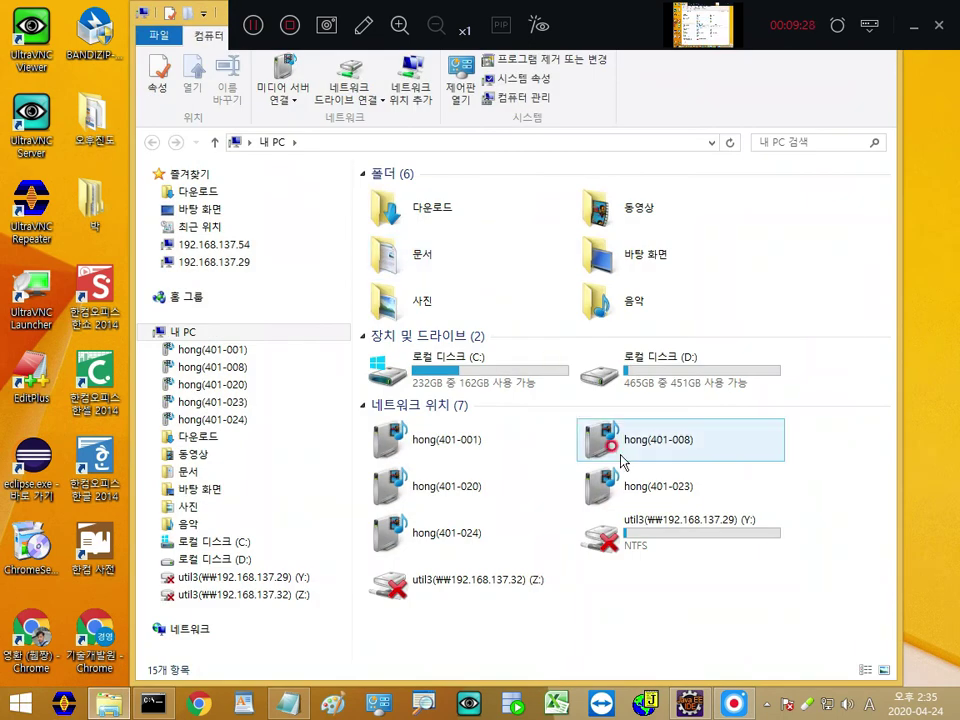
{"action": "double_click", "coordinate": [631, 366]}
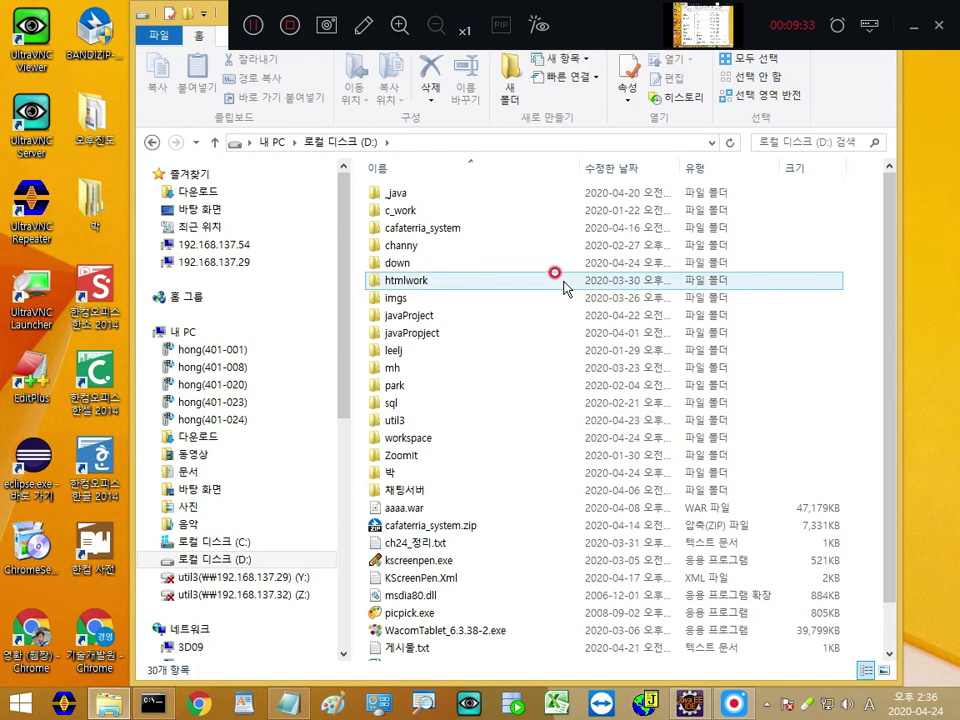
{"action": "double_click", "coordinate": [489, 439]}
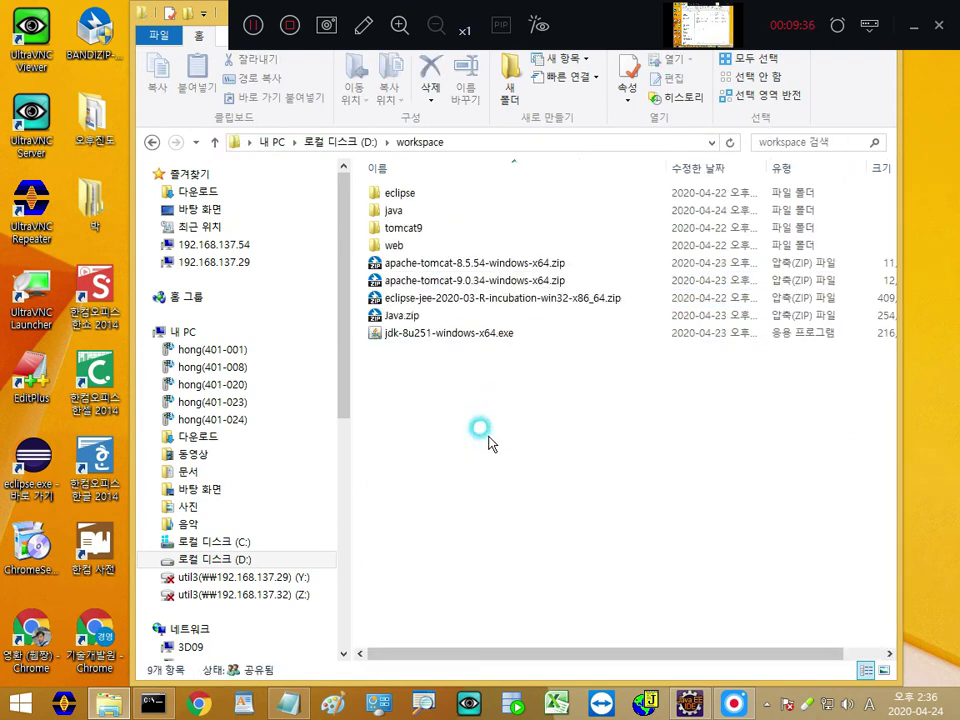
{"action": "left_click", "coordinate": [489, 197]}
{"action": "left_click", "coordinate": [486, 212]}
{"action": "left_click", "coordinate": [484, 231]}
{"action": "left_click", "coordinate": [493, 246]}
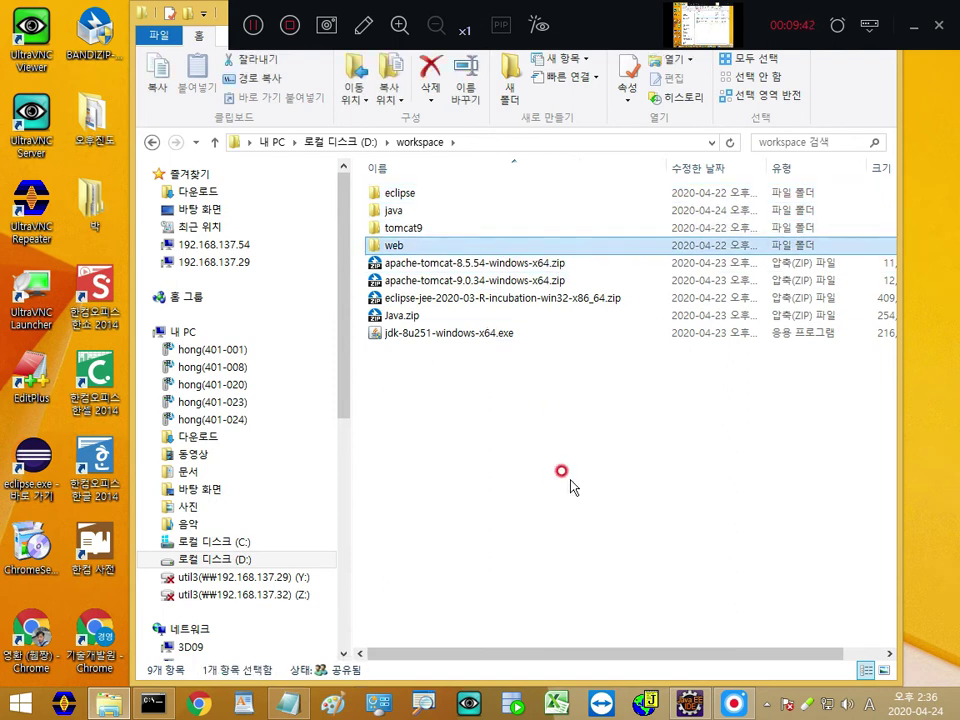
Step: Close the old Command Prompt window and return to the workspace folder
{"action": "left_click", "coordinate": [152, 704]}
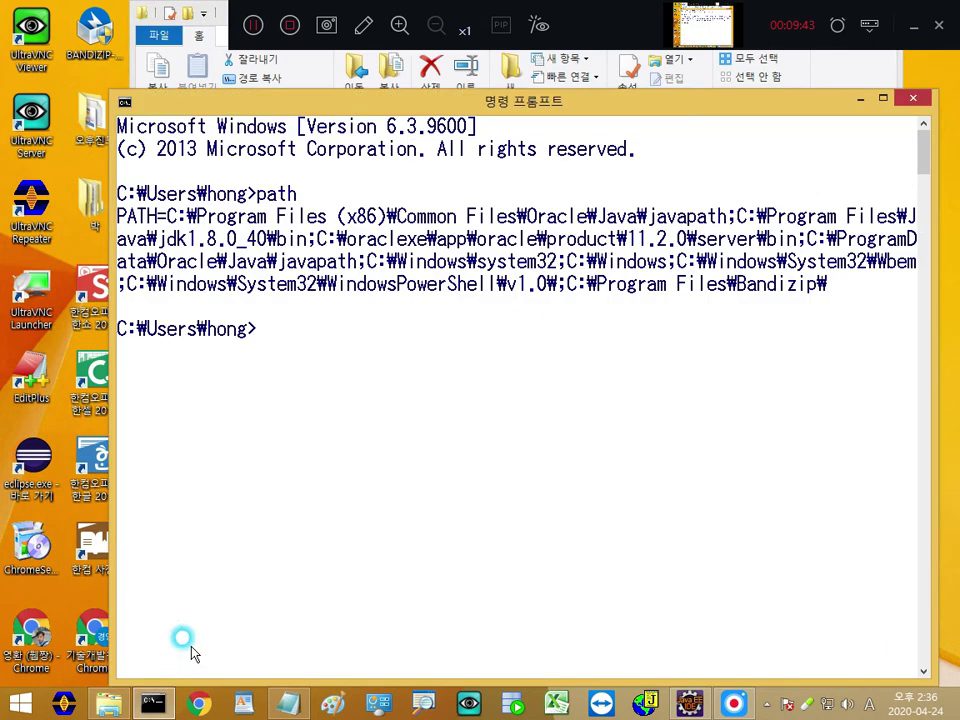
{"action": "left_click", "coordinate": [912, 100]}
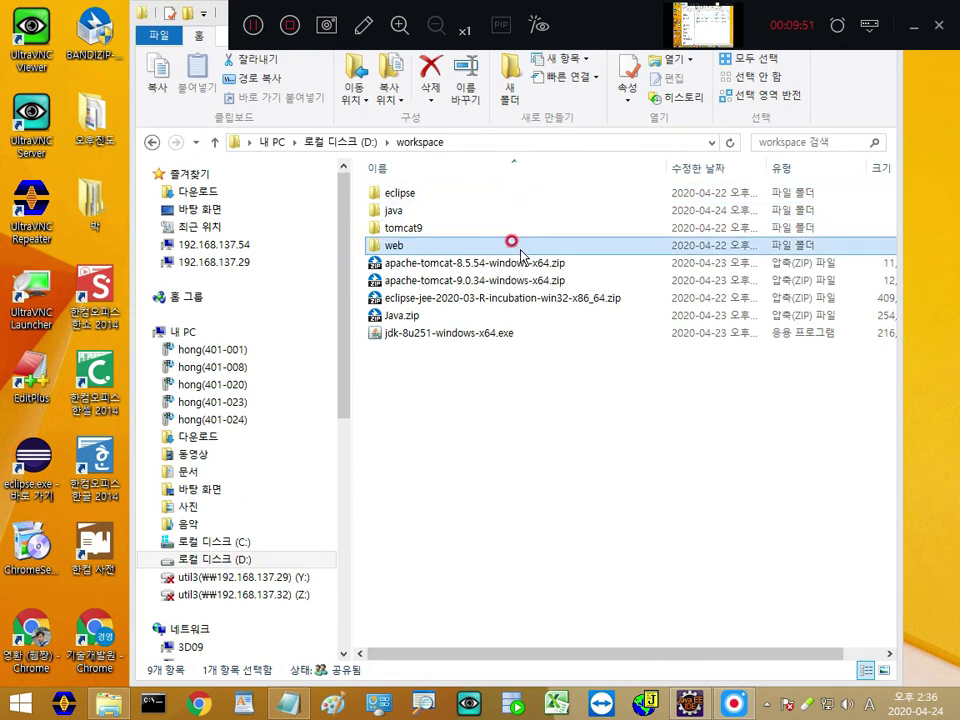
{"action": "left_click", "coordinate": [392, 212]}
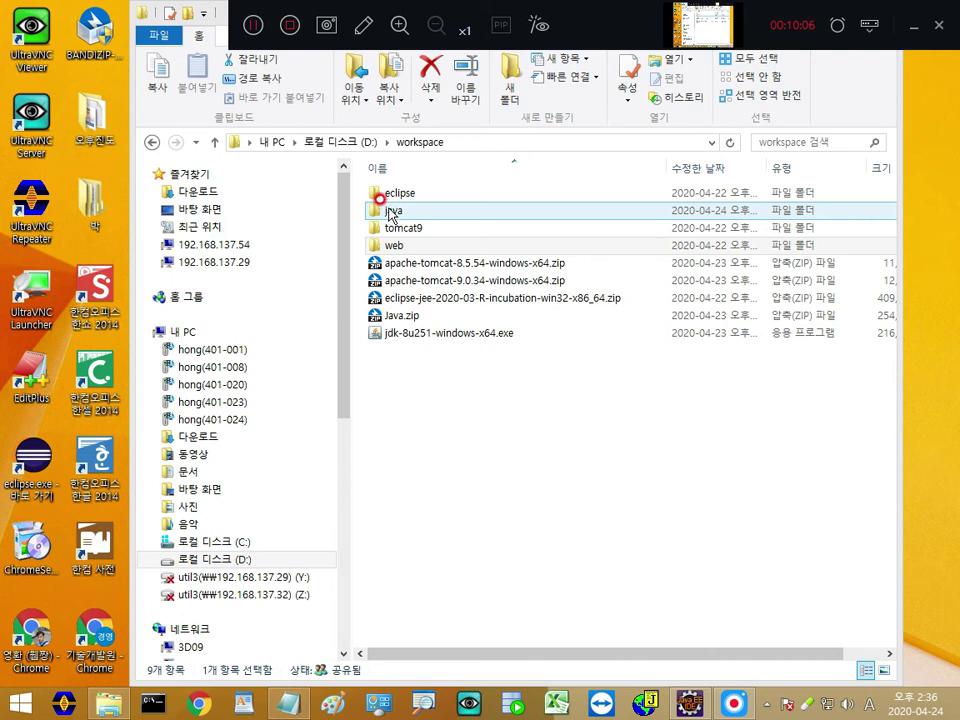
{"action": "left_click", "coordinate": [489, 244]}
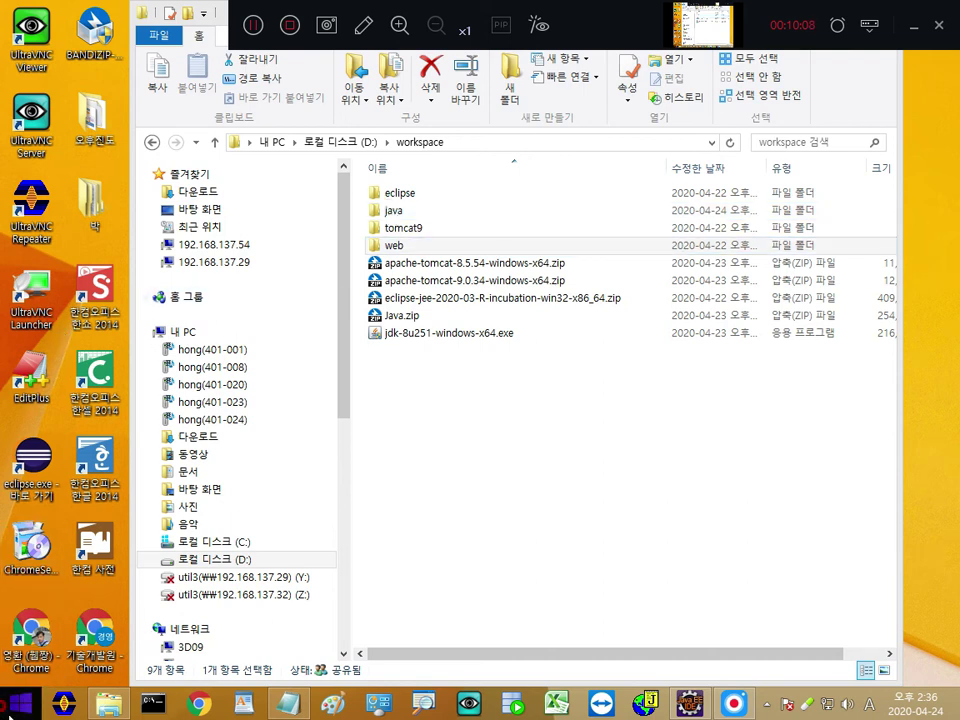
Step: Start a new Command Prompt and check the Java runtime version with java -version
{"action": "right_click", "coordinate": [12, 708]}
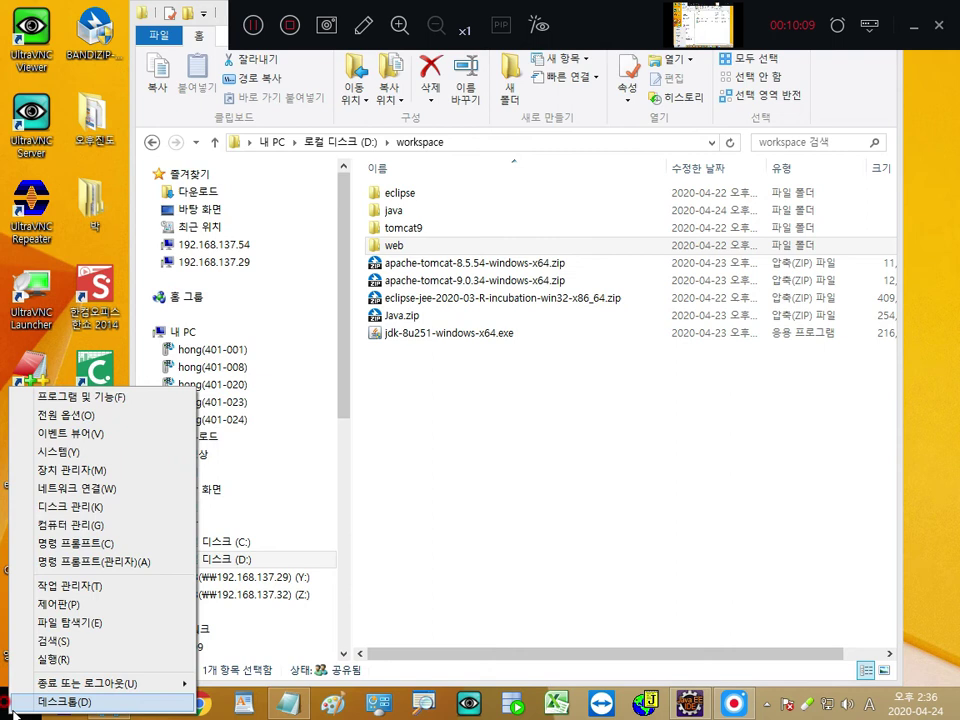
{"action": "left_click", "coordinate": [98, 545]}
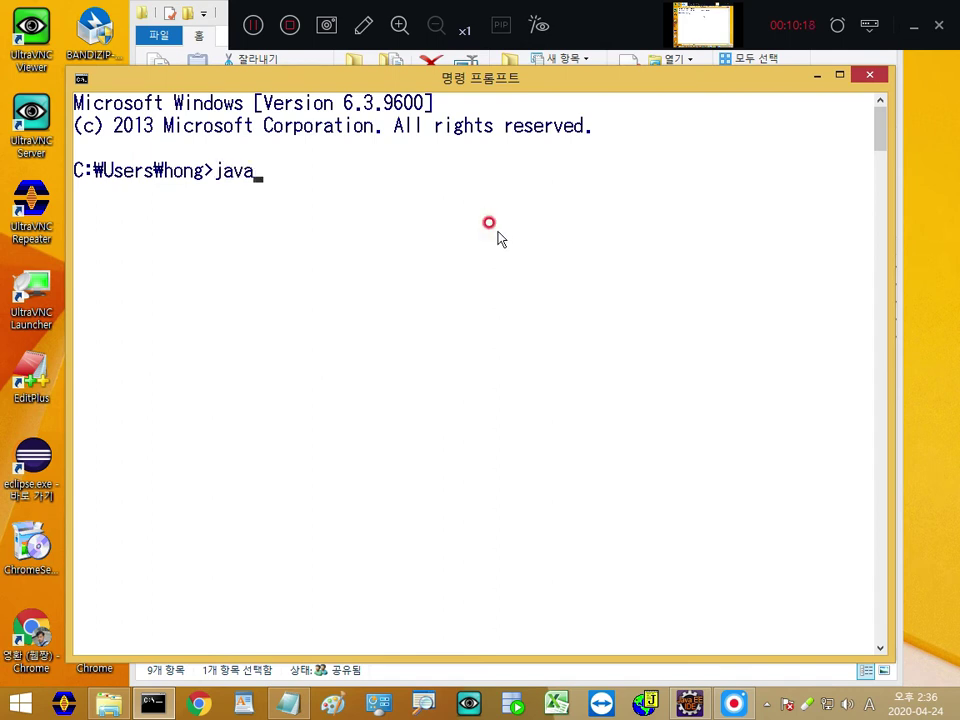
{"action": "type", "text": "java -version"}
{"action": "key", "text": "Return"}
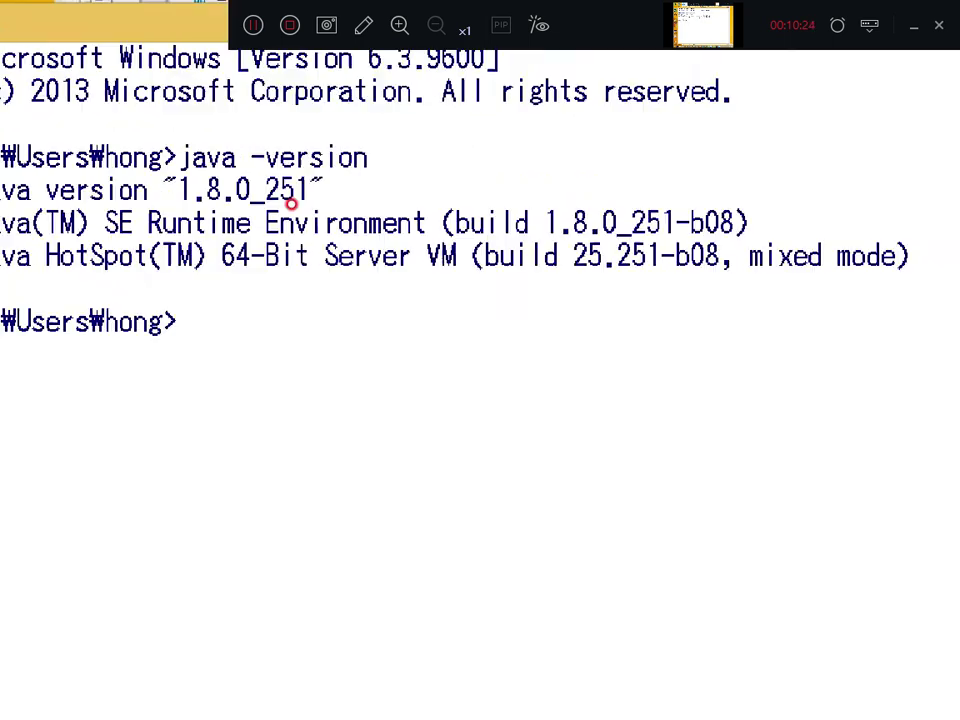
{"action": "mouse_move", "coordinate": [335, 214]}
{"action": "left_mouse_down"}
{"action": "mouse_move", "coordinate": [121, 225]}
{"action": "mouse_move", "coordinate": [328, 137]}
{"action": "mouse_move", "coordinate": [306, 214]}
{"action": "mouse_move", "coordinate": [197, 197]}
{"action": "mouse_move", "coordinate": [336, 161]}
{"action": "mouse_move", "coordinate": [445, 235]}
{"action": "mouse_move", "coordinate": [311, 204]}
{"action": "mouse_move", "coordinate": [294, 214]}
{"action": "left_mouse_up"}
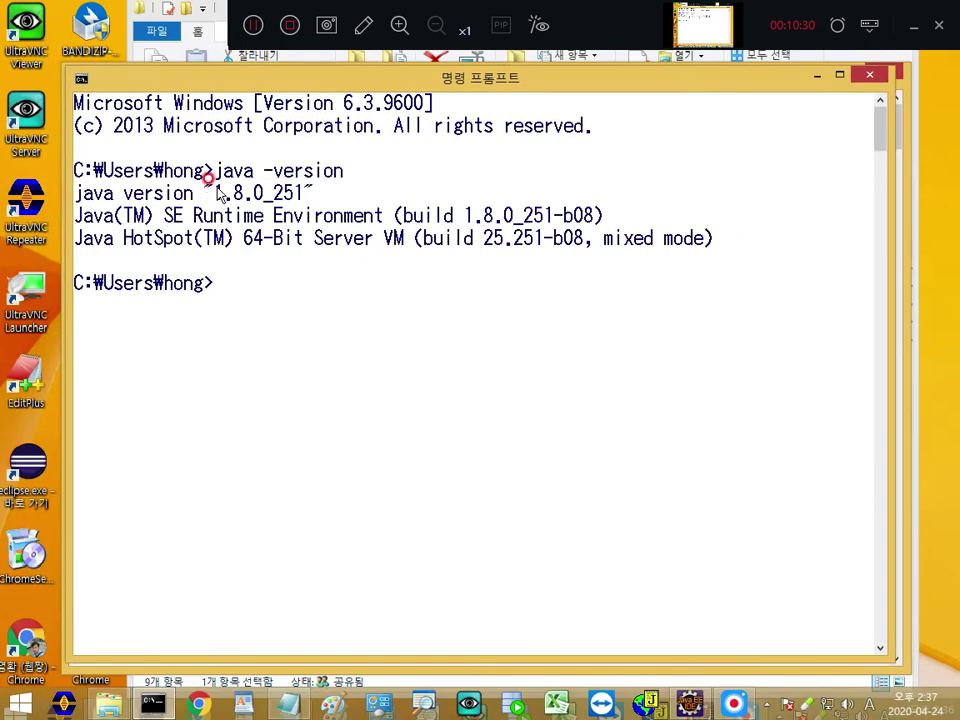
Step: List the current search path in Command Prompt with the path command
{"action": "type", "text": "path"}
{"action": "key", "text": "Return"}
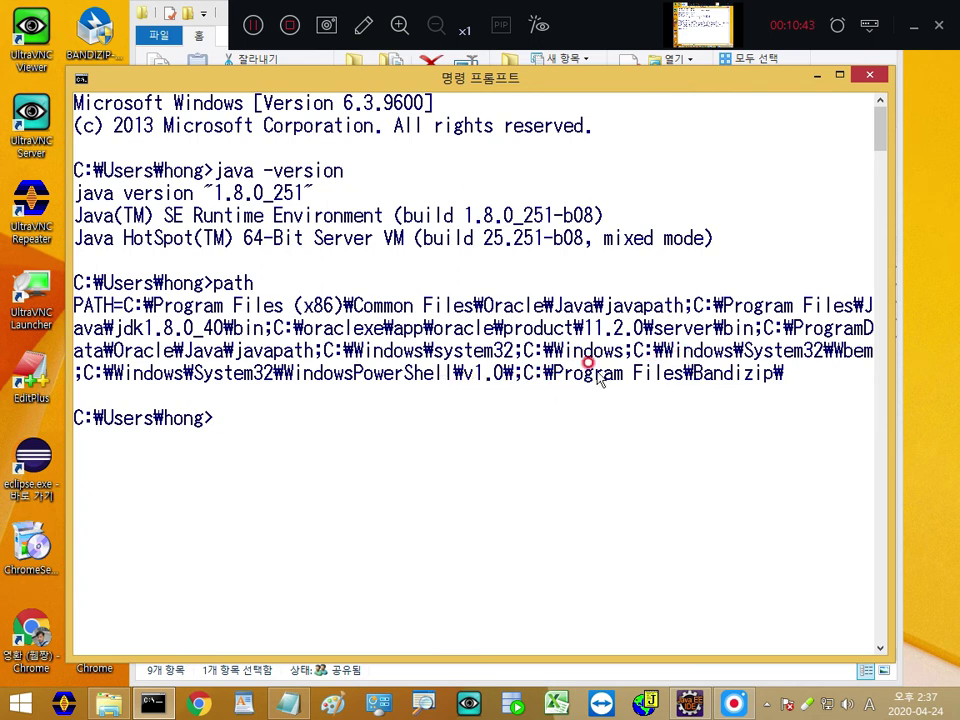
{"action": "left_click", "coordinate": [253, 25]}
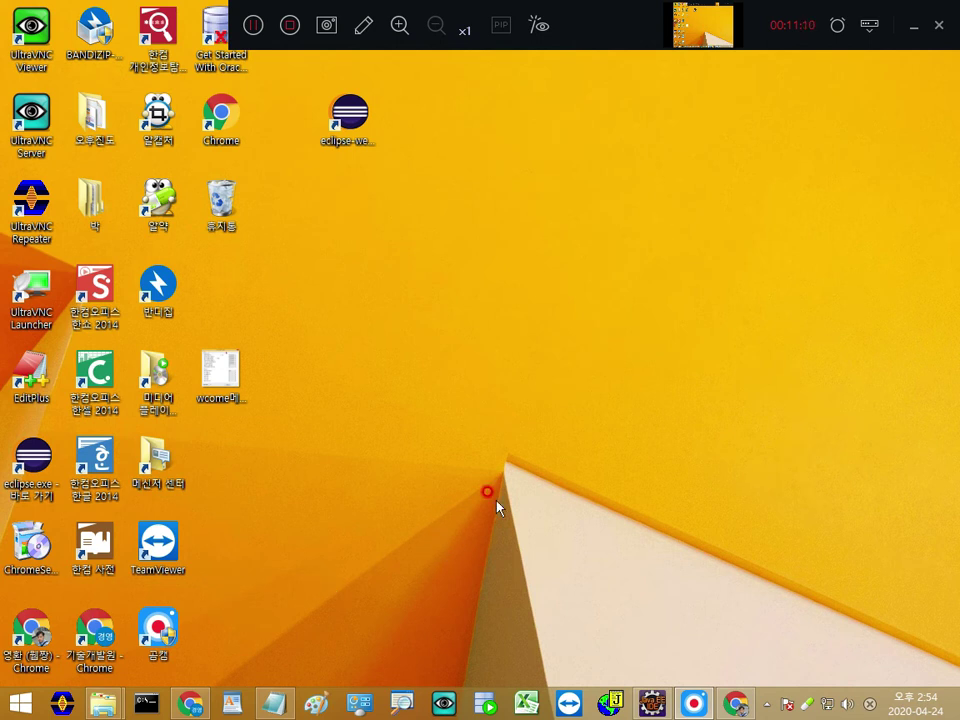
Step: Start another Command Prompt and check the compiler version with javac -version
{"action": "right_click", "coordinate": [20, 704]}
{"action": "left_click", "coordinate": [102, 533]}
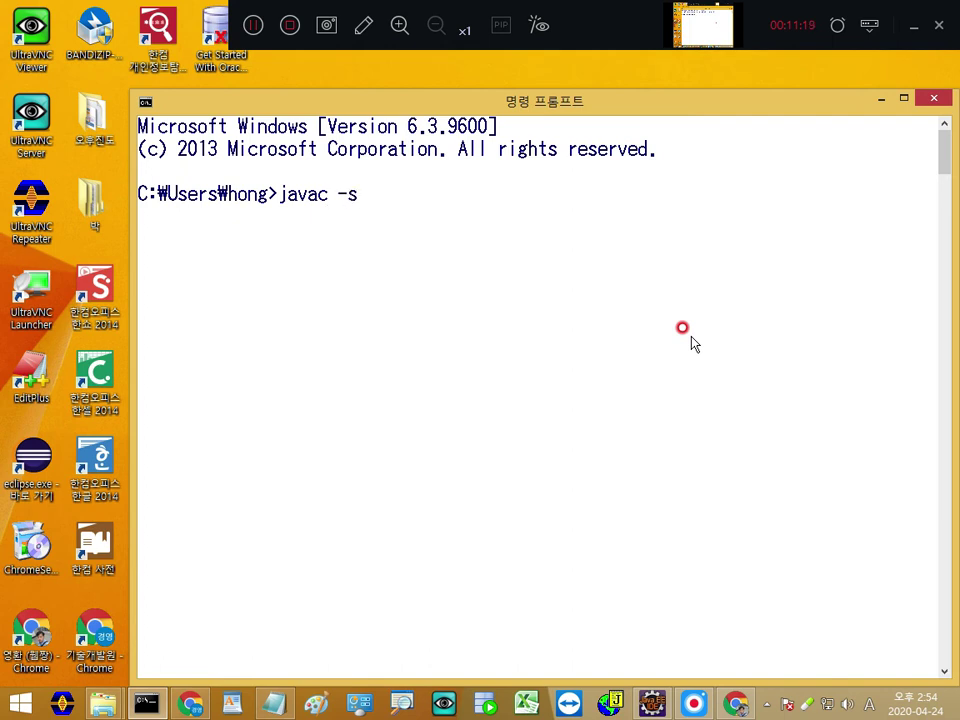
{"action": "key", "text": "BackSpace"}
{"action": "key", "text": "BackSpace"}
{"action": "type", "text": "sion"}
{"action": "key", "text": "Return"}
{"action": "left_click", "coordinate": [222, 215]}
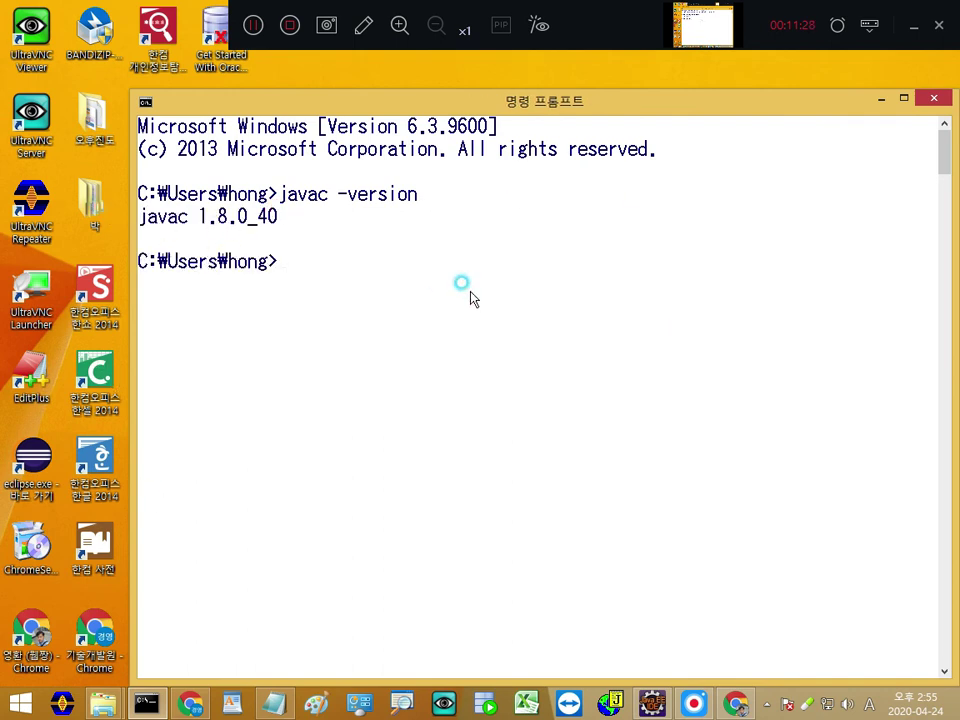
Step: Run java -version for comparison with the compiler version, and list the search path with path
{"action": "type", "text": "v"}
{"action": "key", "text": "BackSpace"}
{"action": "type", "text": "java -version"}
{"action": "key", "text": "Return"}
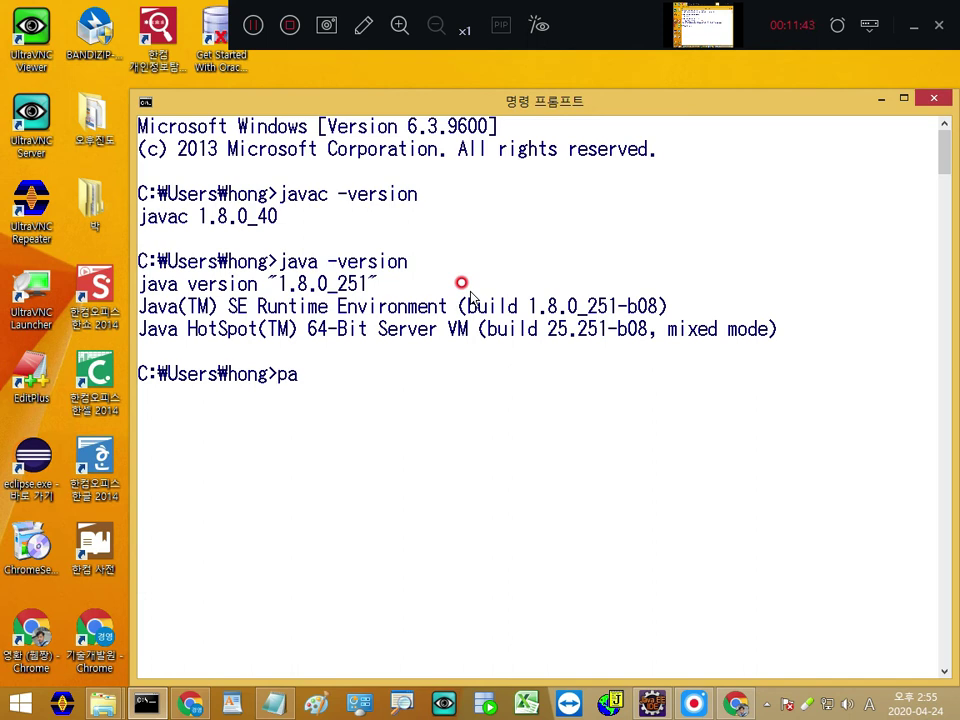
{"action": "key", "text": "Return"}
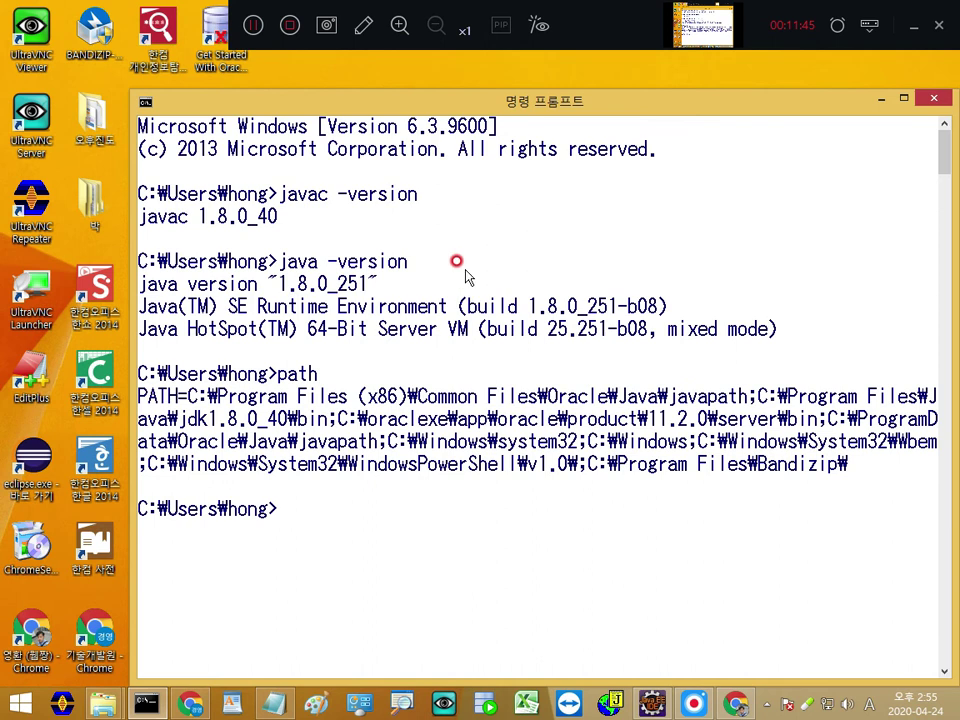
Step: Examine the order of the Oracle javapath and jdk1.8.0_40\bin entries in the path output against the javac version
{"action": "mouse_move", "coordinate": [184, 380]}
{"action": "left_mouse_down"}
{"action": "mouse_move", "coordinate": [545, 412]}
{"action": "mouse_move", "coordinate": [757, 412]}
{"action": "left_mouse_up"}
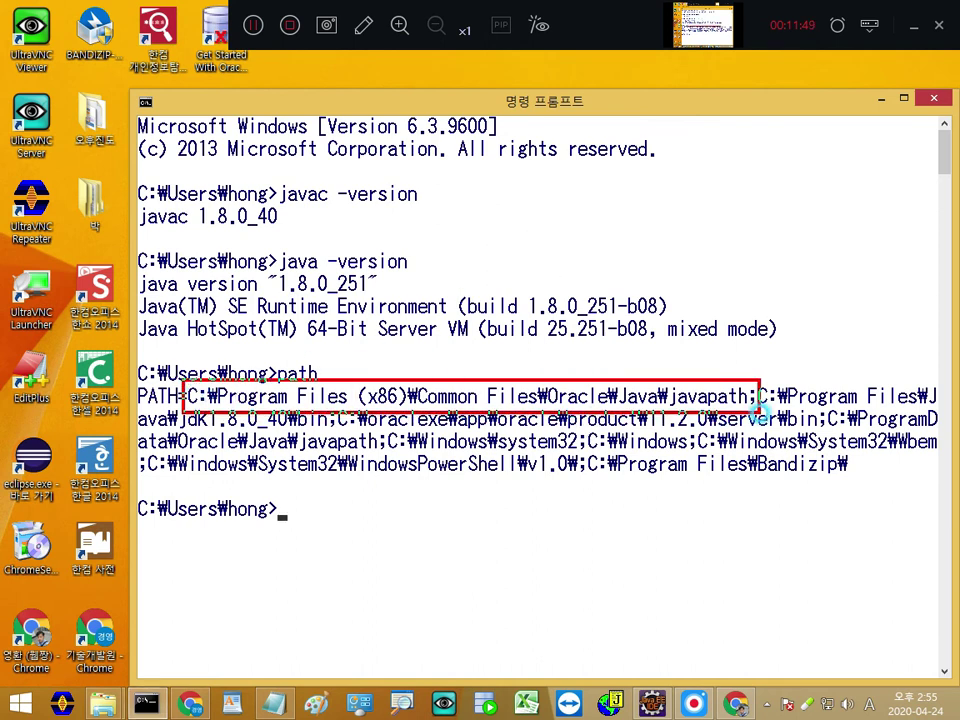
{"action": "mouse_move", "coordinate": [738, 364]}
{"action": "left_mouse_down"}
{"action": "mouse_move", "coordinate": [739, 340]}
{"action": "mouse_move", "coordinate": [724, 346]}
{"action": "left_mouse_up"}
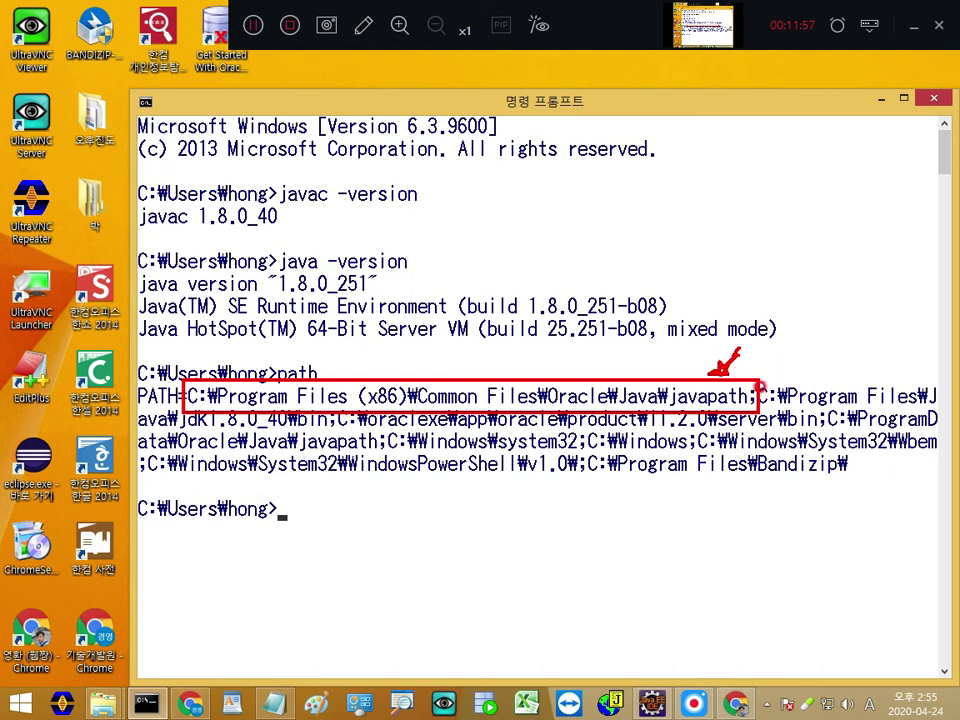
{"action": "mouse_move", "coordinate": [798, 376]}
{"action": "left_mouse_down"}
{"action": "mouse_move", "coordinate": [762, 371]}
{"action": "mouse_move", "coordinate": [745, 416]}
{"action": "mouse_move", "coordinate": [463, 383]}
{"action": "mouse_move", "coordinate": [210, 416]}
{"action": "mouse_move", "coordinate": [140, 412]}
{"action": "mouse_move", "coordinate": [172, 452]}
{"action": "mouse_move", "coordinate": [285, 435]}
{"action": "left_mouse_up"}
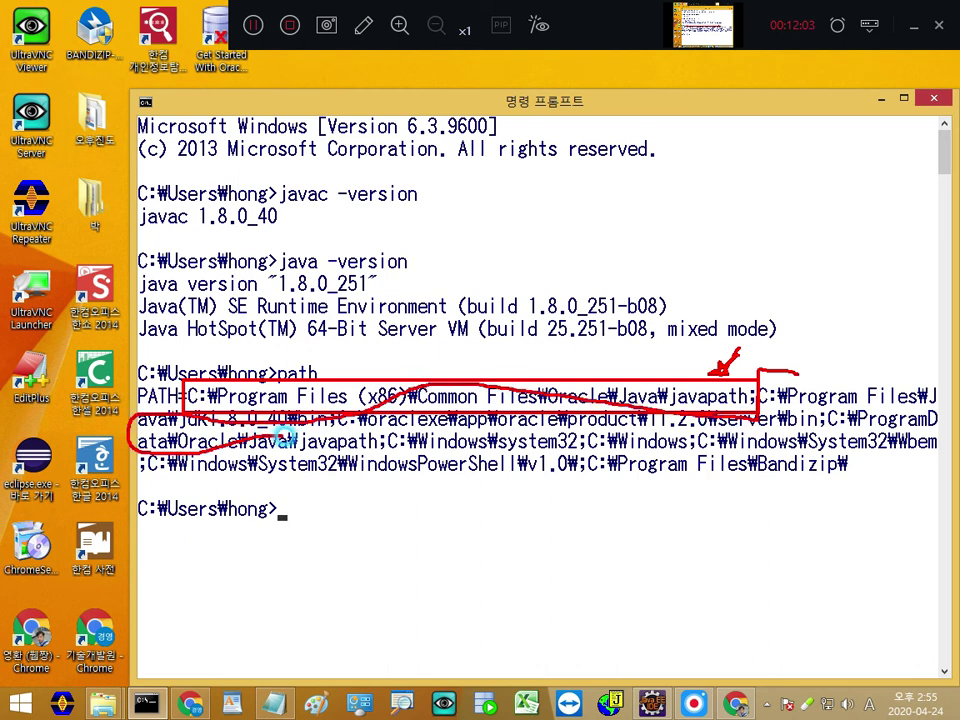
{"action": "mouse_move", "coordinate": [796, 346]}
{"action": "left_mouse_down"}
{"action": "mouse_move", "coordinate": [797, 370]}
{"action": "mouse_move", "coordinate": [932, 386]}
{"action": "left_mouse_up"}
{"action": "mouse_move", "coordinate": [797, 347]}
{"action": "left_mouse_down"}
{"action": "mouse_move", "coordinate": [180, 360]}
{"action": "mouse_move", "coordinate": [212, 372]}
{"action": "left_mouse_up"}
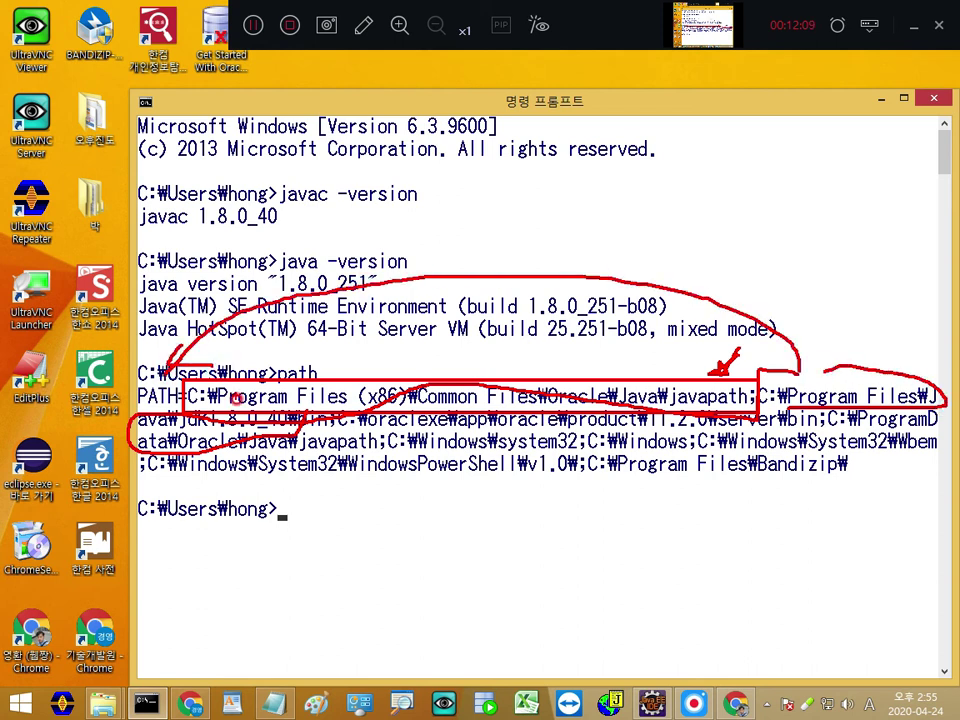
{"action": "mouse_move", "coordinate": [300, 440]}
{"action": "left_mouse_down"}
{"action": "mouse_move", "coordinate": [320, 466]}
{"action": "mouse_move", "coordinate": [322, 432]}
{"action": "mouse_move", "coordinate": [252, 428]}
{"action": "left_mouse_up"}
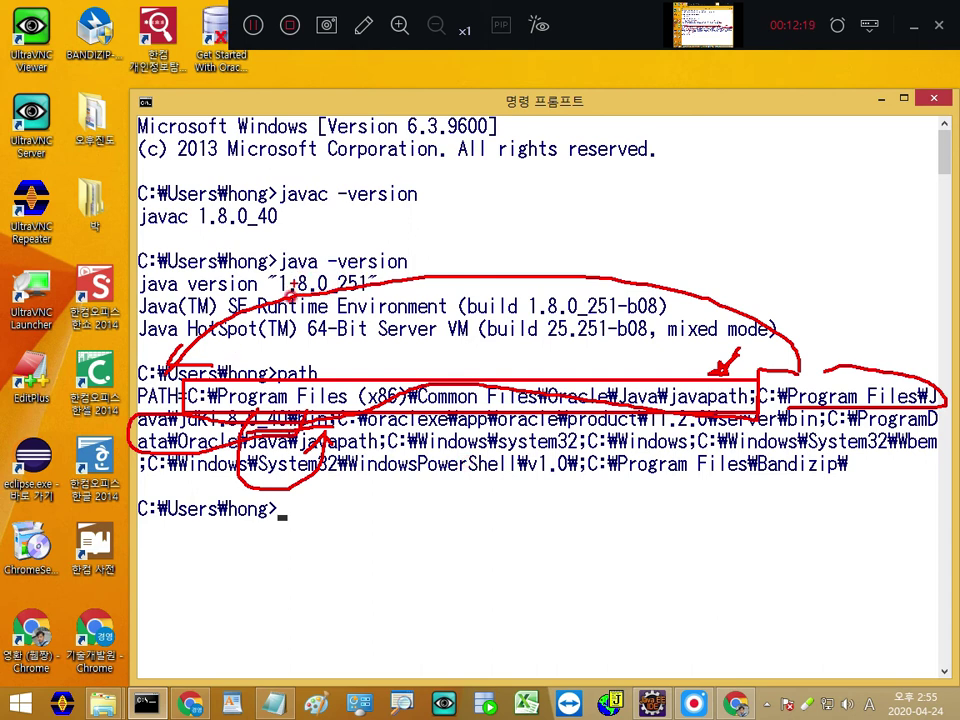
{"action": "mouse_move", "coordinate": [152, 232]}
{"action": "left_mouse_down"}
{"action": "mouse_move", "coordinate": [148, 200]}
{"action": "mouse_move", "coordinate": [292, 182]}
{"action": "mouse_move", "coordinate": [213, 237]}
{"action": "left_mouse_up"}
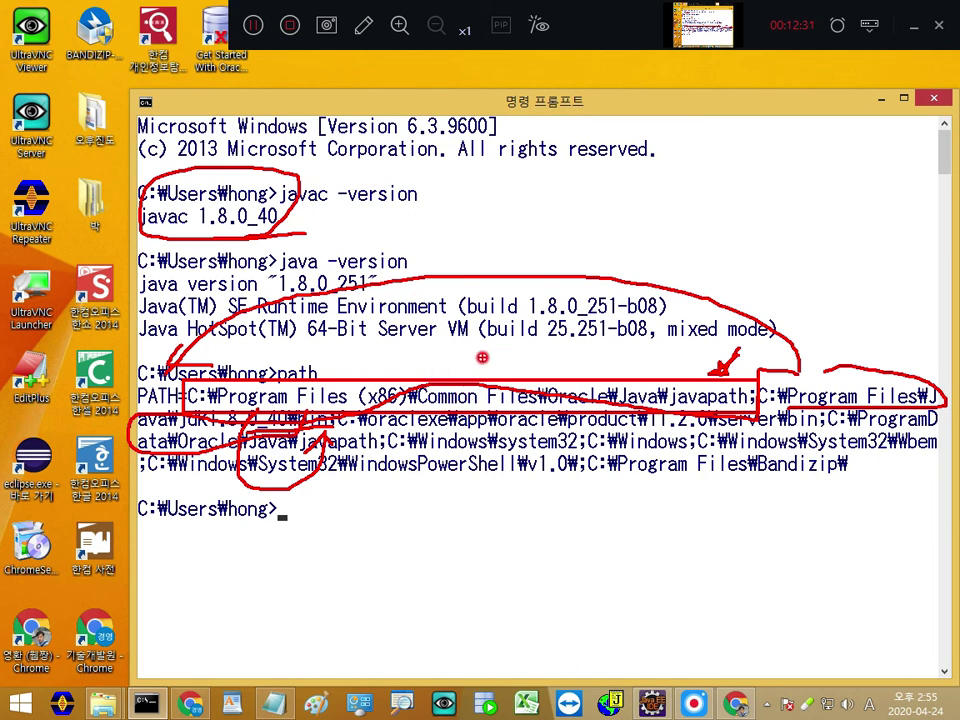
{"action": "right_click", "coordinate": [505, 420]}
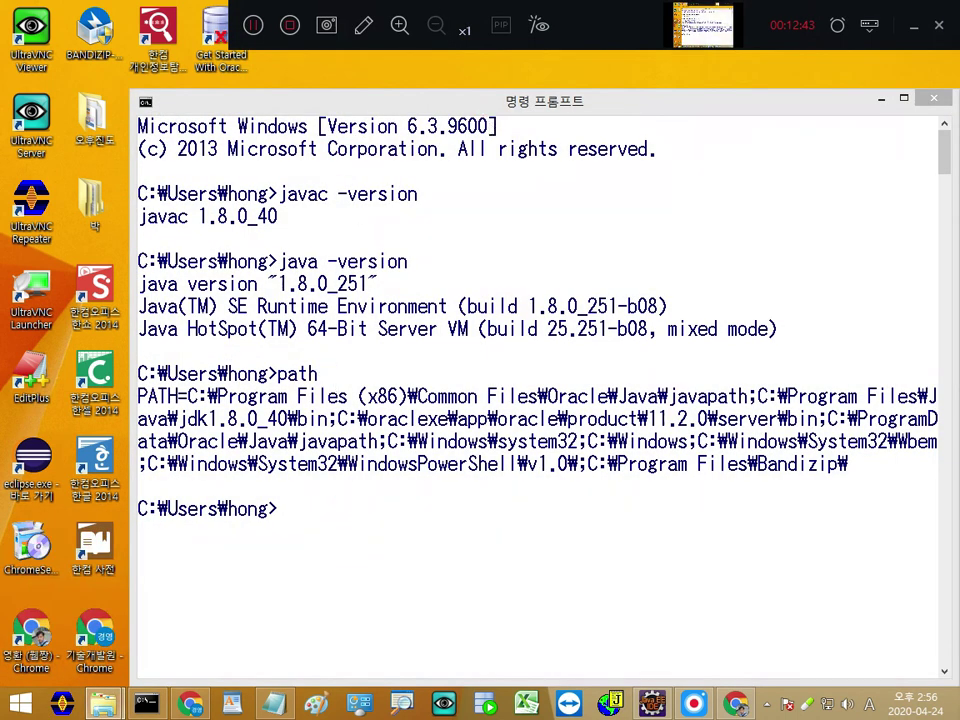
Step: Open the computer's system information window from the File Explorer window showing the JDK bin folder, and reposition it on the desktop
{"action": "left_click_drag", "start_coordinate": [959, 105], "coordinate": [800, 110]}
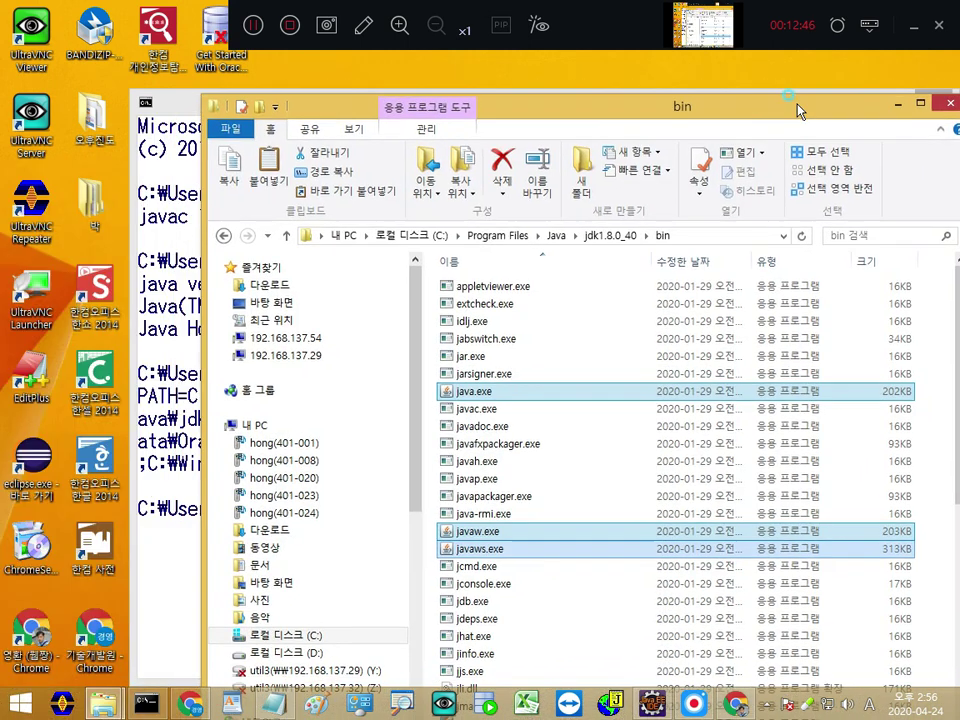
{"action": "right_click", "coordinate": [255, 424]}
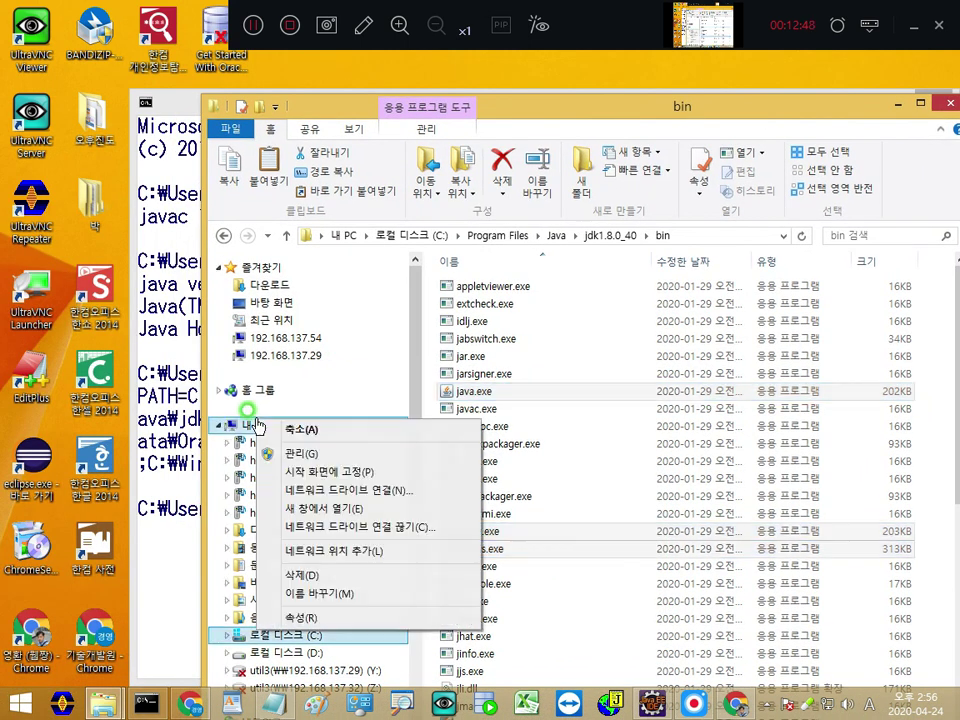
{"action": "left_click", "coordinate": [330, 618]}
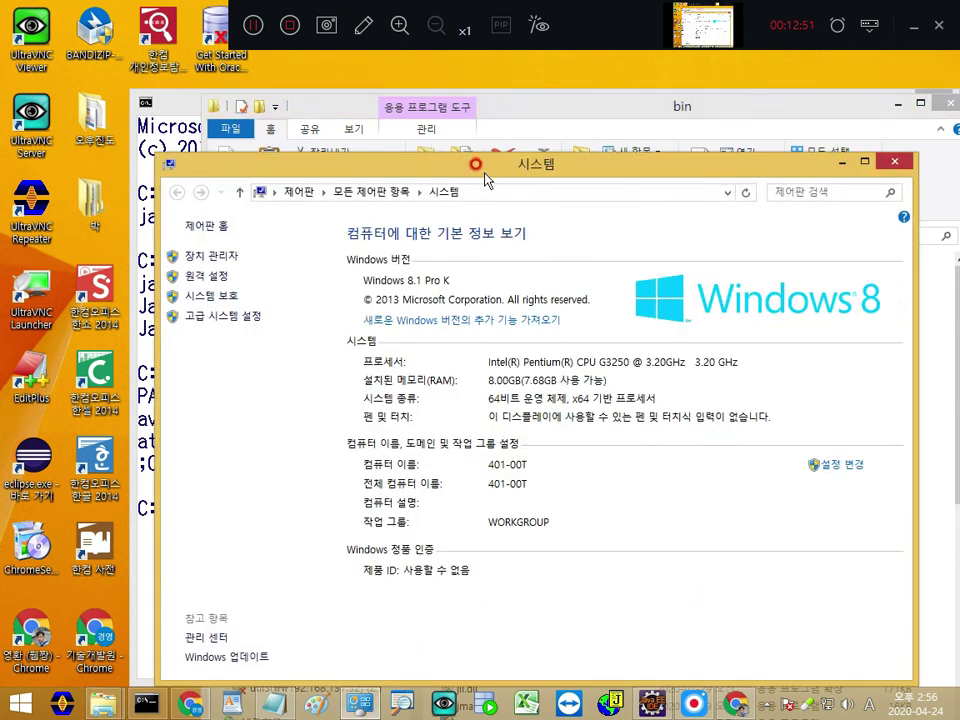
{"action": "left_click_drag", "start_coordinate": [571, 143], "coordinate": [572, 100]}
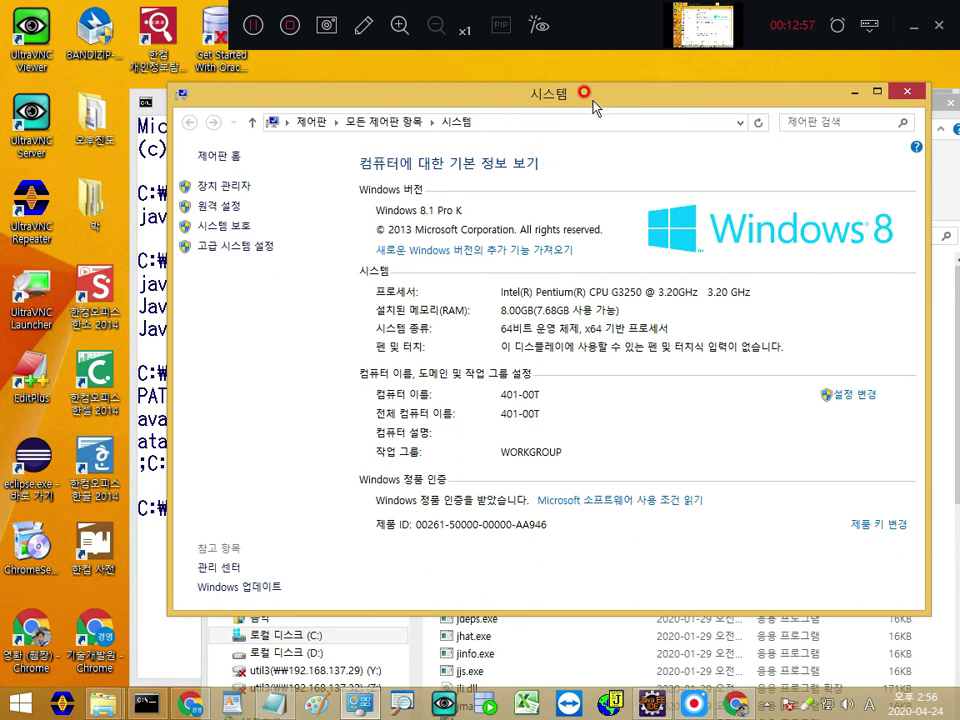
{"action": "left_click_drag", "start_coordinate": [438, 90], "coordinate": [551, 119]}
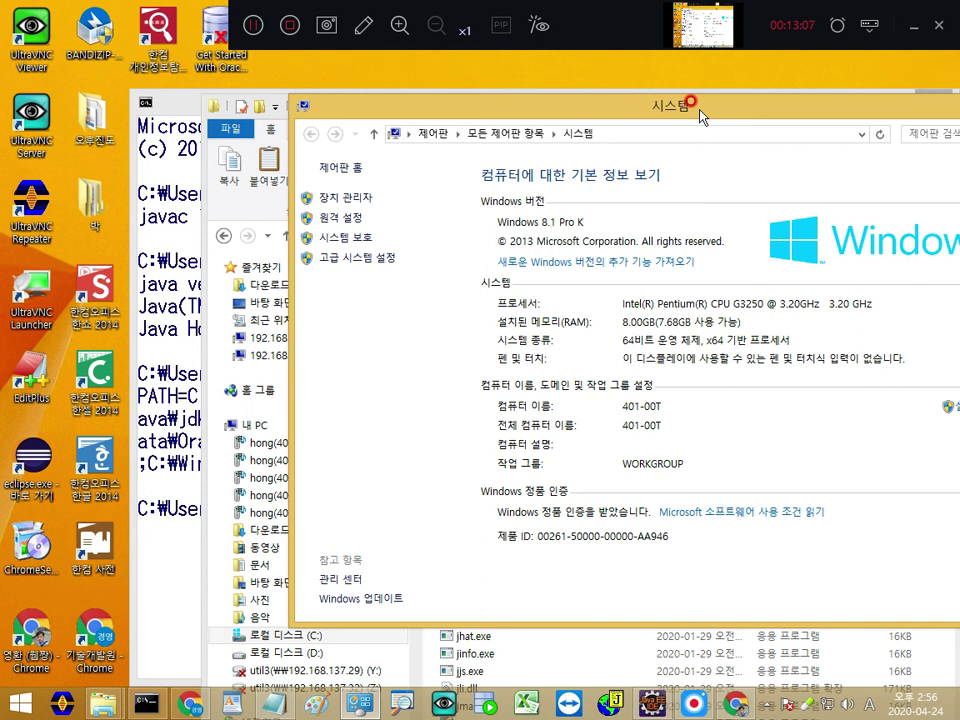
{"action": "left_click_drag", "start_coordinate": [700, 115], "coordinate": [570, 62]}
{"action": "mouse_move", "coordinate": [190, 66]}
{"action": "left_mouse_down"}
{"action": "mouse_move", "coordinate": [220, 90]}
{"action": "mouse_move", "coordinate": [205, 80]}
{"action": "left_mouse_up"}
Step: Open the environment variables from the advanced system settings and move the dialog clear of the windows behind it
{"action": "left_click", "coordinate": [262, 237]}
{"action": "left_click", "coordinate": [239, 240]}
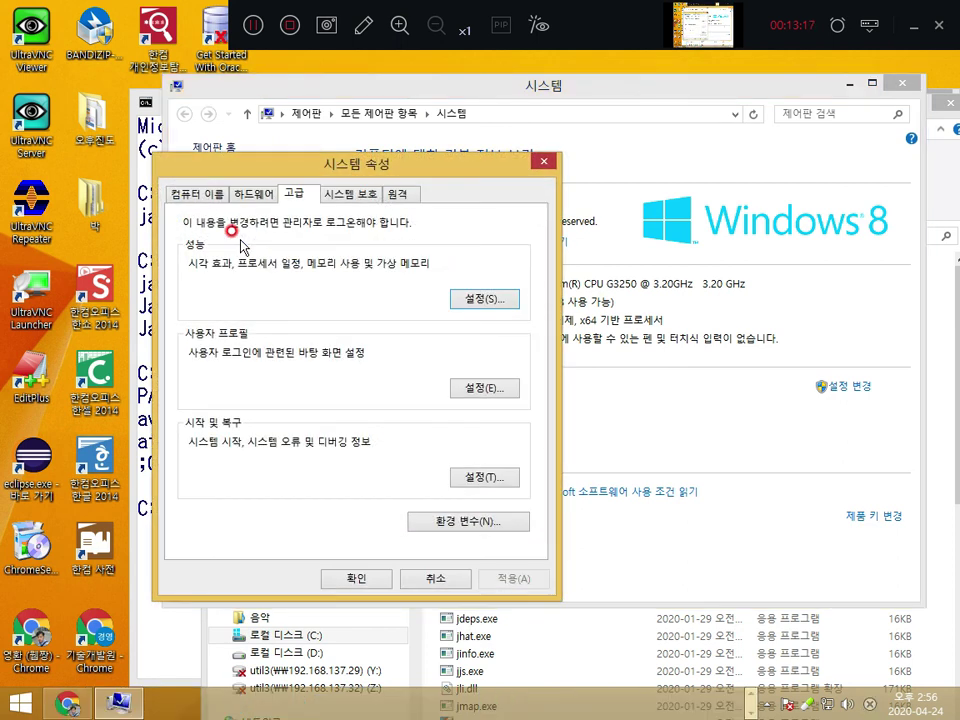
{"action": "left_click", "coordinate": [477, 517]}
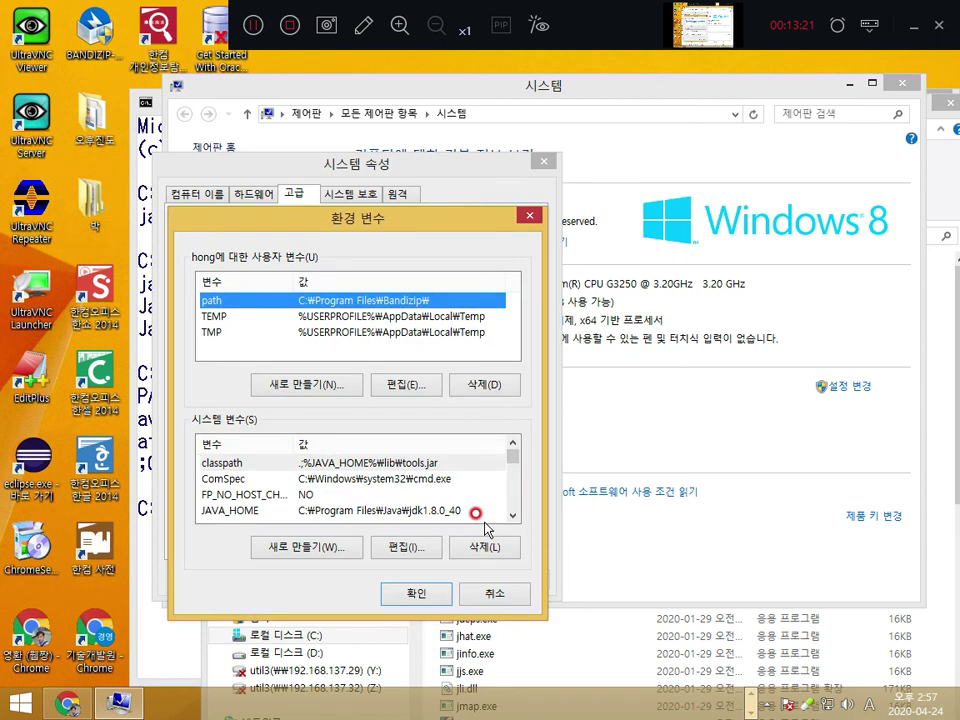
{"action": "left_click_drag", "start_coordinate": [380, 218], "coordinate": [537, 126]}
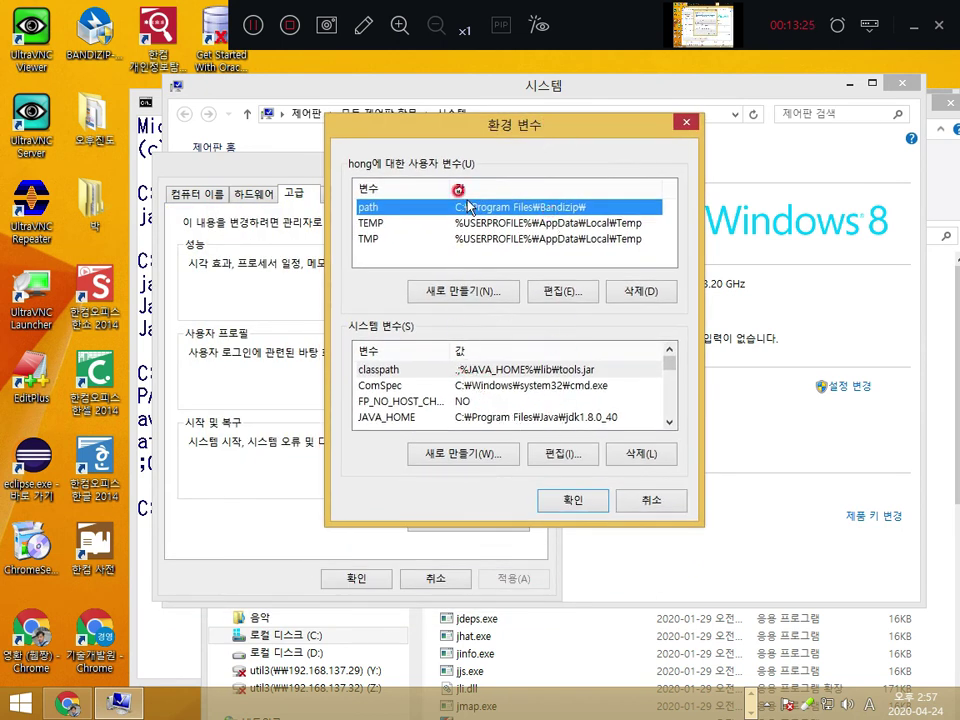
Step: Review the classpath and JAVA_HOME entries in the system variables list
{"action": "left_click", "coordinate": [503, 369]}
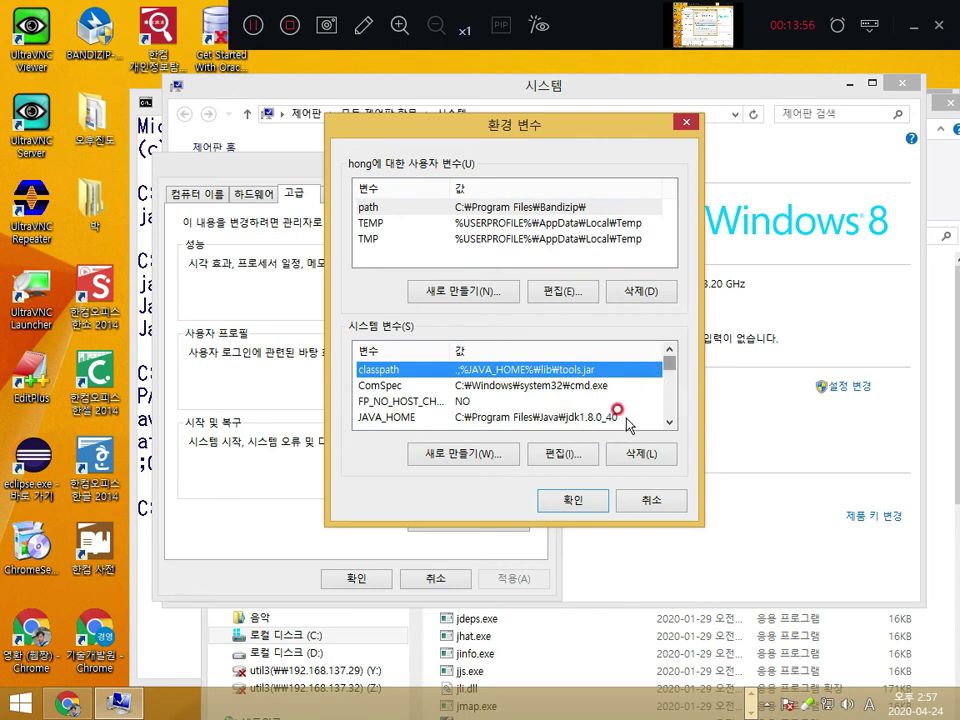
{"action": "left_click", "coordinate": [580, 418]}
{"action": "scroll", "coordinate": [597, 428], "scroll_direction": "down", "scroll_amount": 1}
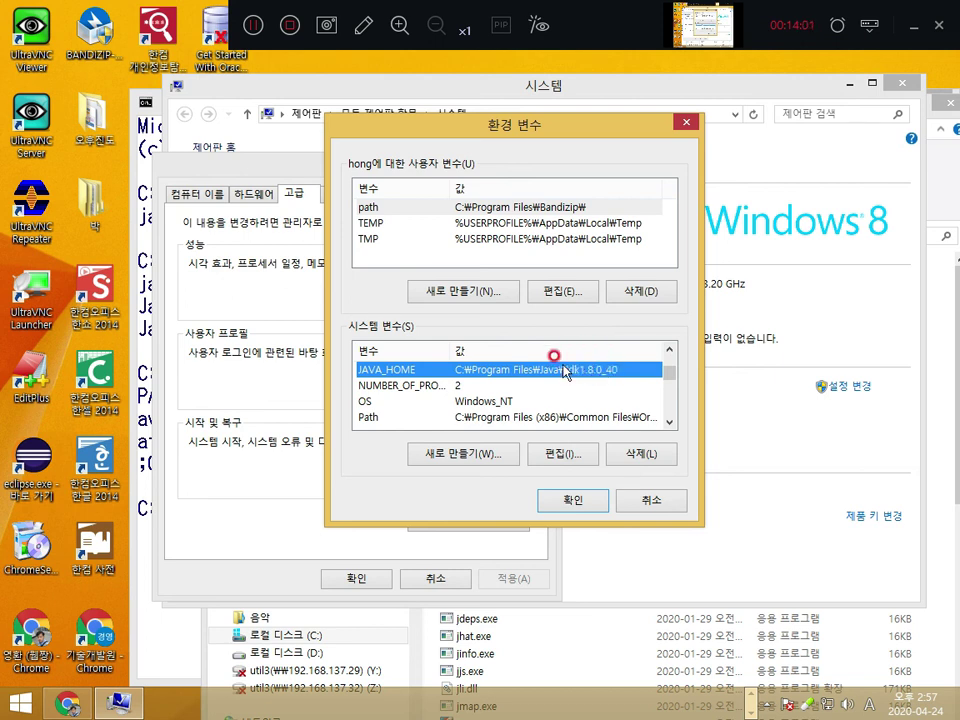
Step: Open the system Path variable for editing and locate the %JAVA_HOME%\bin entry within its value
{"action": "scroll", "coordinate": [563, 372], "scroll_direction": "down", "scroll_amount": 1}
{"action": "left_click", "coordinate": [525, 370]}
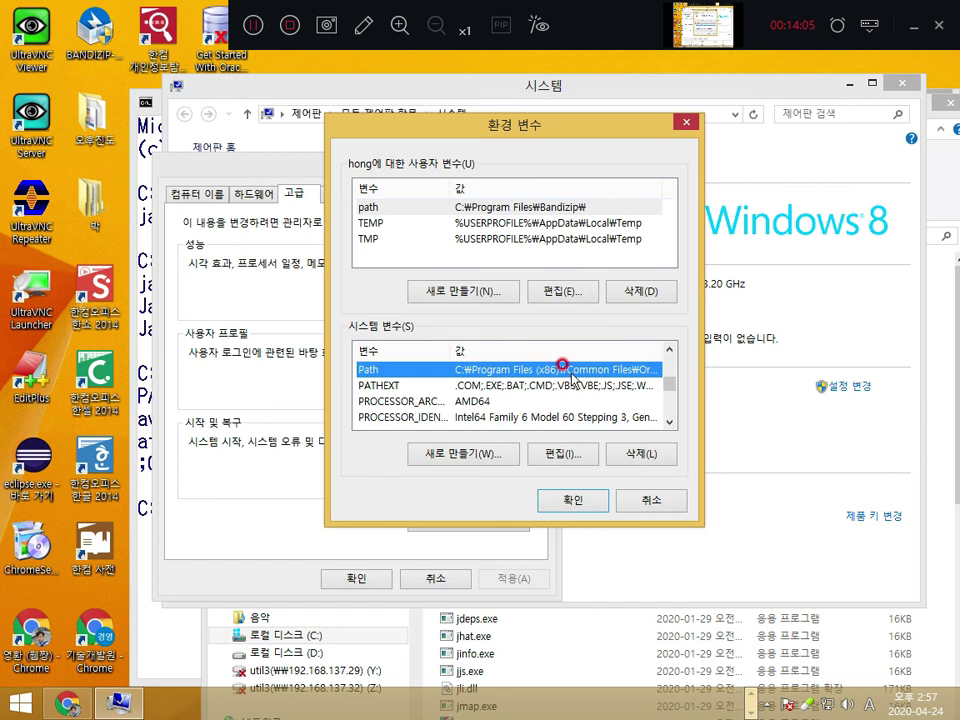
{"action": "left_click", "coordinate": [562, 454]}
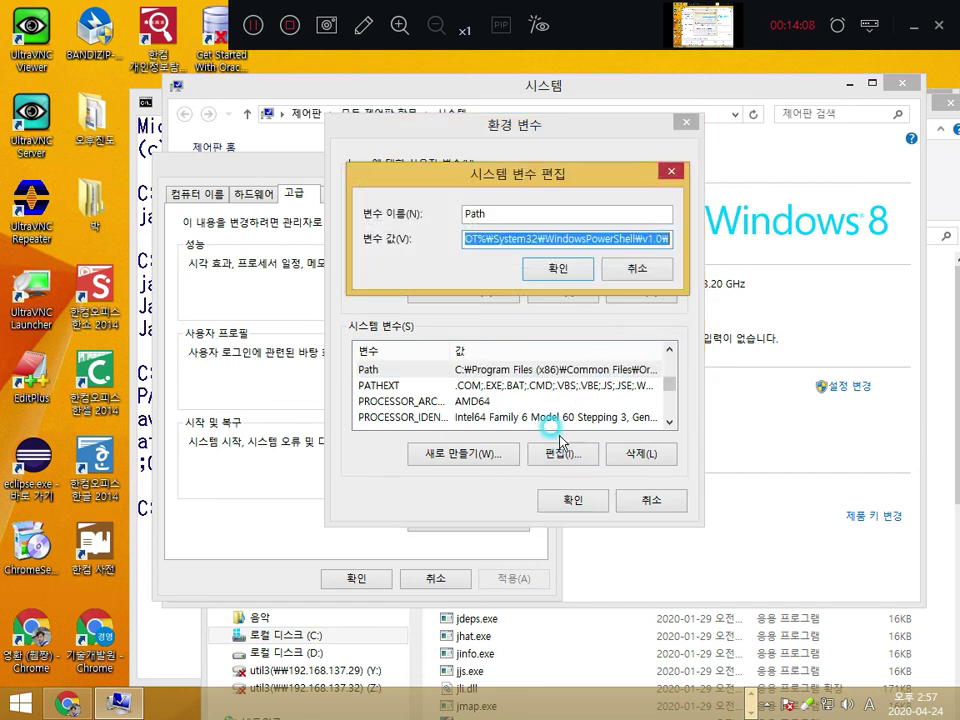
{"action": "left_click", "coordinate": [510, 240]}
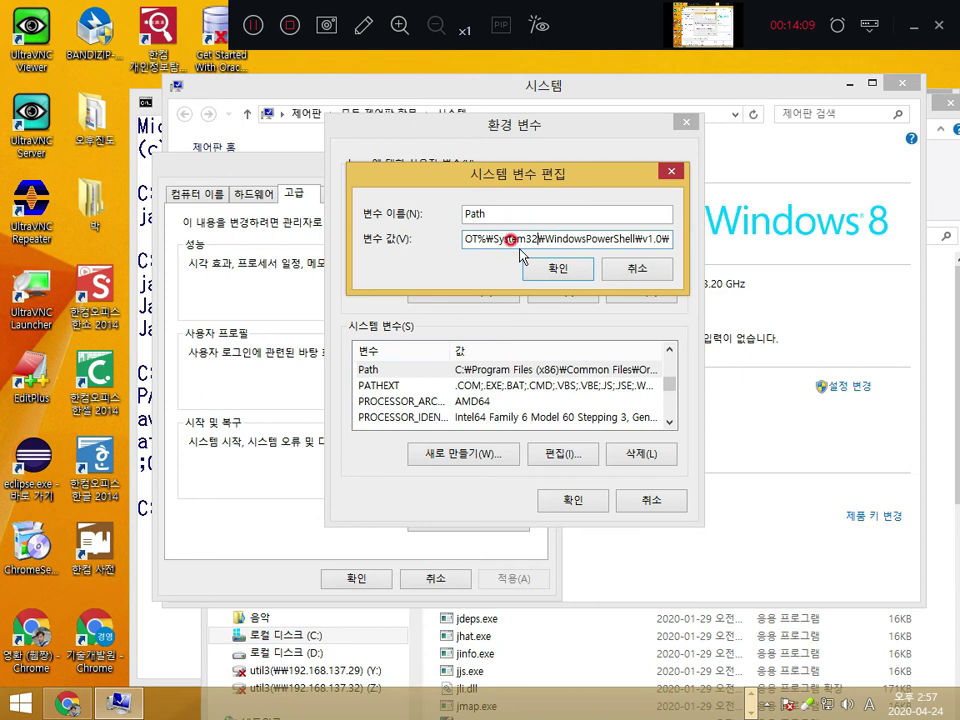
{"action": "left_click_drag", "start_coordinate": [482, 242], "coordinate": [358, 240]}
{"action": "left_click", "coordinate": [472, 235]}
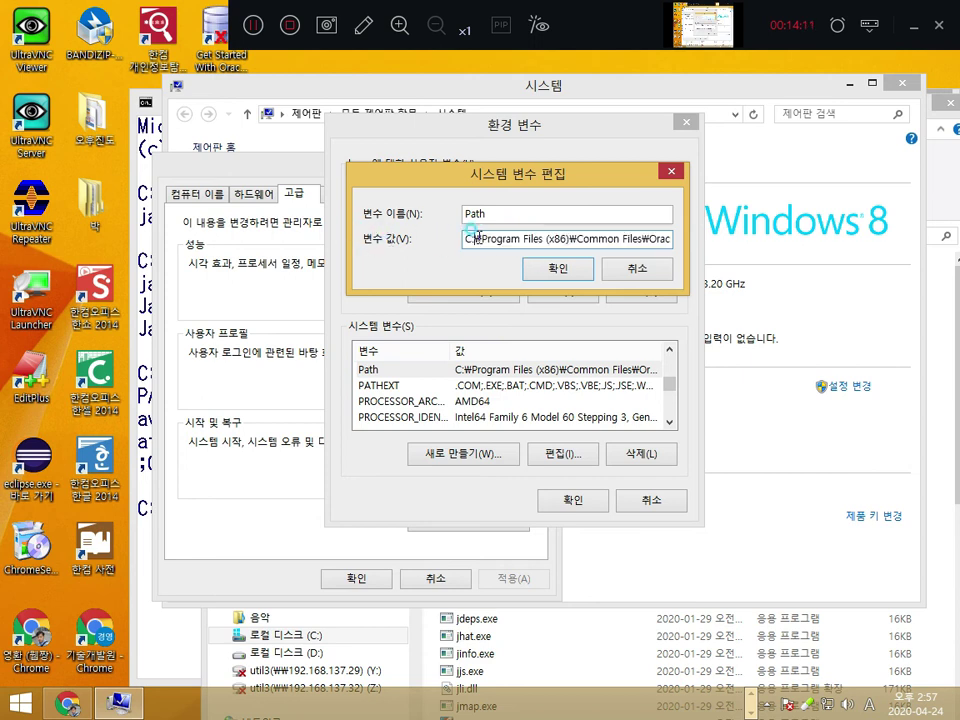
{"action": "left_click", "coordinate": [566, 237]}
{"action": "left_click", "coordinate": [618, 238]}
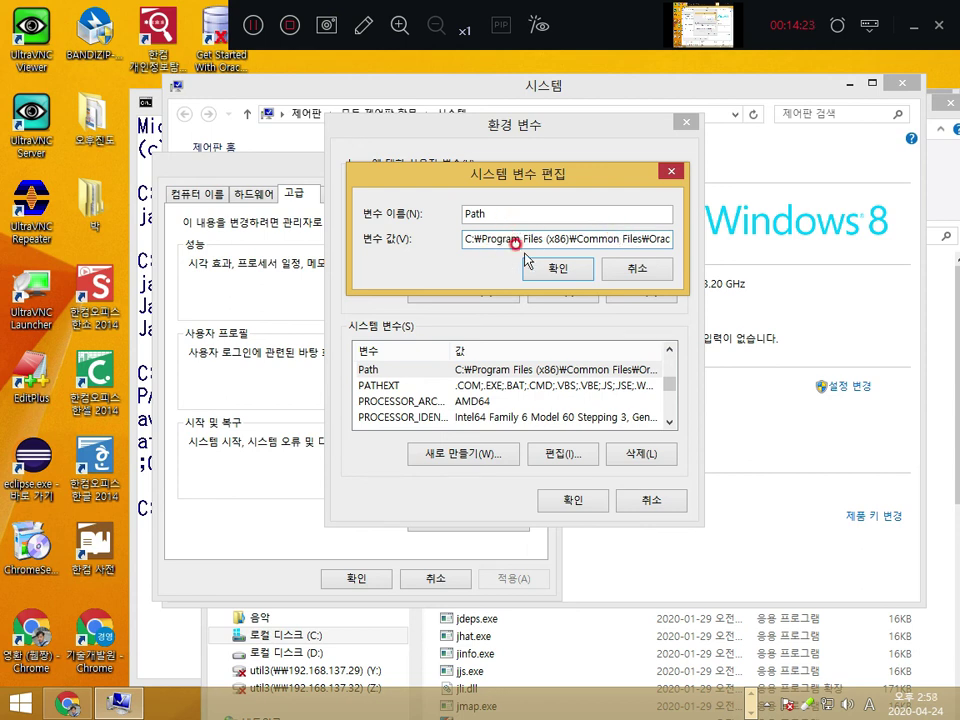
{"action": "key", "text": "Right"}
{"action": "key", "text": "Right"}
{"action": "key", "text": "Right"}
{"action": "key", "text": "Right"}
{"action": "key", "text": "Right"}
{"action": "key", "text": "Right"}
{"action": "key", "text": "Right"}
{"action": "key", "text": "Right"}
{"action": "key", "text": "Right"}
{"action": "key", "text": "Right"}
{"action": "key", "text": "Right"}
{"action": "key", "text": "Right"}
{"action": "key", "text": "Right"}
{"action": "key", "text": "Right"}
{"action": "key", "text": "Right"}
{"action": "key", "text": "Right"}
{"action": "key", "text": "Right"}
{"action": "key", "text": "Right"}
{"action": "key", "text": "Right"}
{"action": "key", "text": "Right"}
{"action": "key", "text": "Right"}
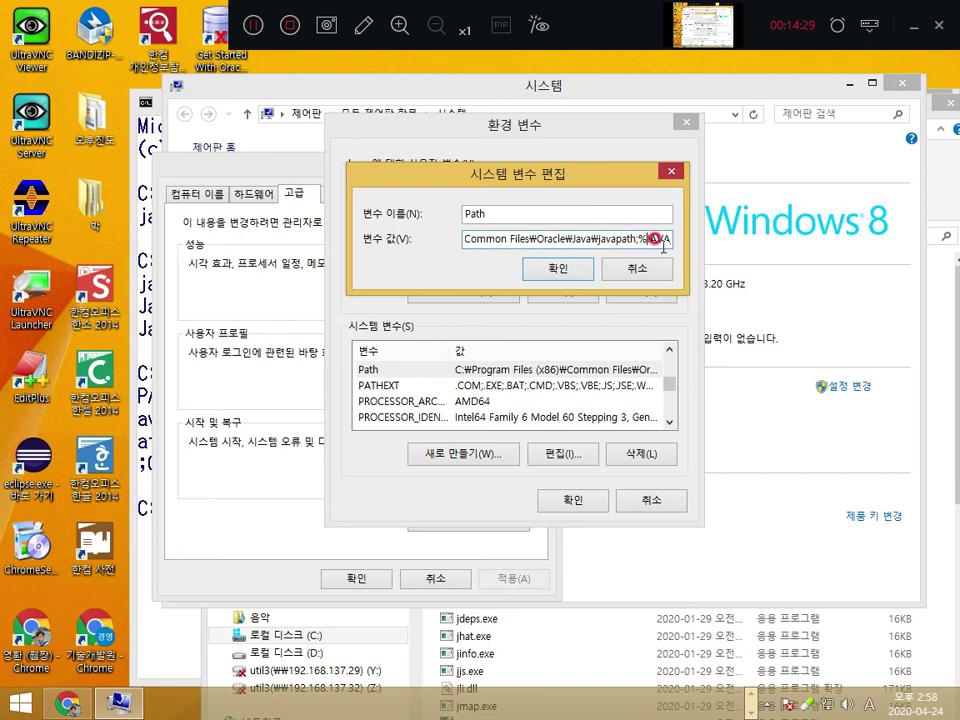
{"action": "key", "text": "Right"}
{"action": "key", "text": "Right"}
{"action": "key", "text": "Right"}
{"action": "key", "text": "Right"}
{"action": "key", "text": "Right"}
{"action": "key", "text": "Right"}
{"action": "key", "text": "Right"}
{"action": "key", "text": "Right"}
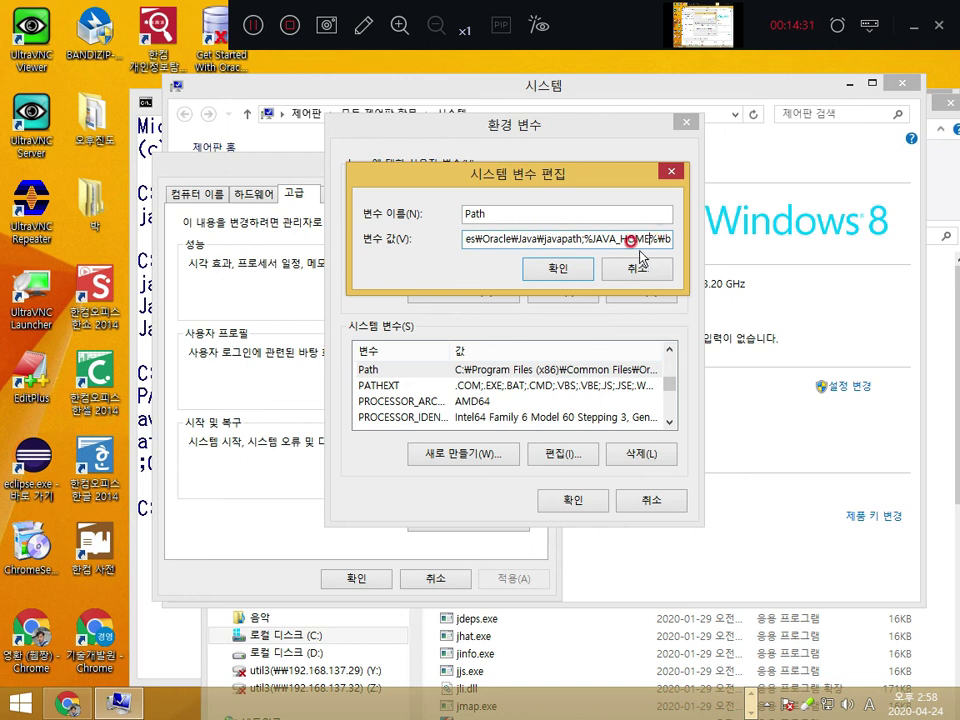
{"action": "key", "text": "Right"}
{"action": "key", "text": "Right"}
{"action": "key", "text": "Right"}
{"action": "key", "text": "Right"}
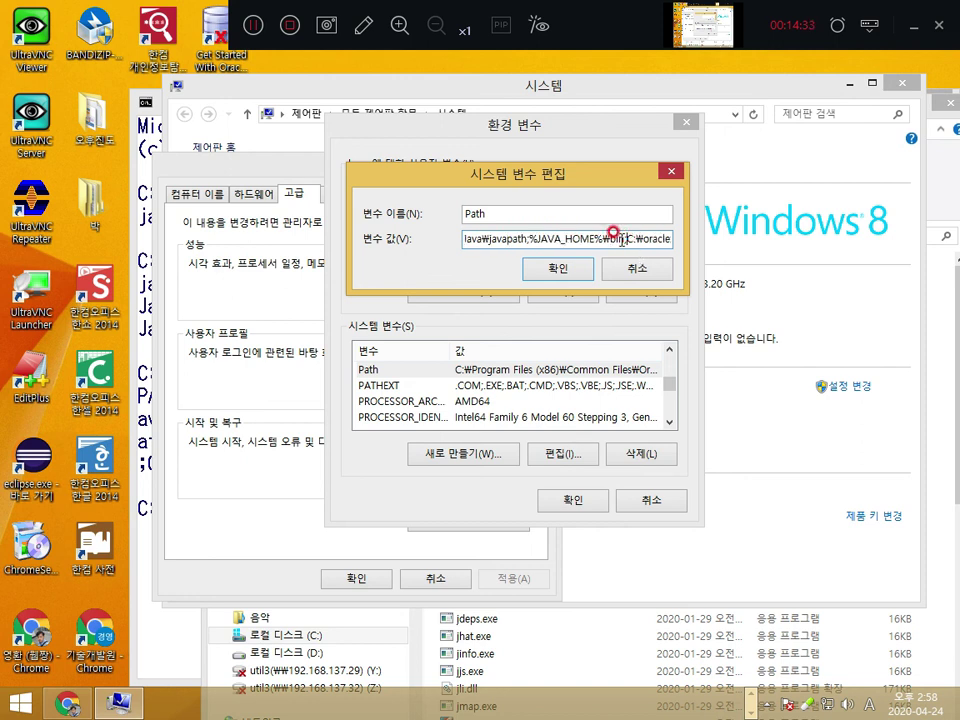
Step: Remove the %JAVA_HOME%\bin; entry that follows the Oracle javapath entry in the Path value
{"action": "left_click_drag", "start_coordinate": [527, 239], "coordinate": [629, 238]}
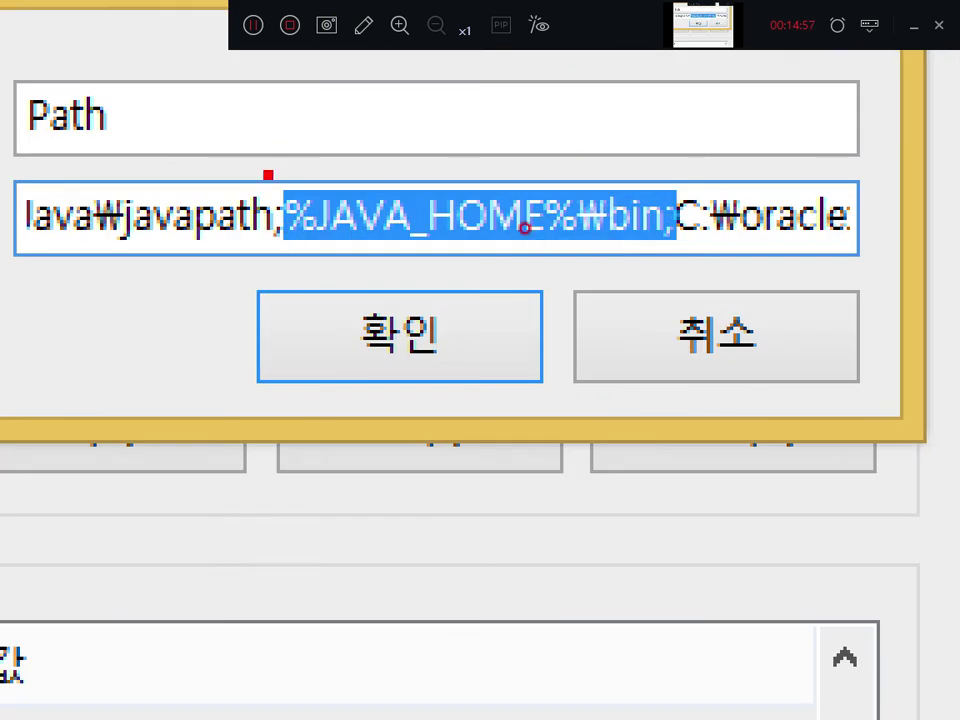
{"action": "mouse_move", "coordinate": [262, 168]}
{"action": "left_mouse_down"}
{"action": "mouse_move", "coordinate": [514, 261]}
{"action": "mouse_move", "coordinate": [685, 256]}
{"action": "left_mouse_up"}
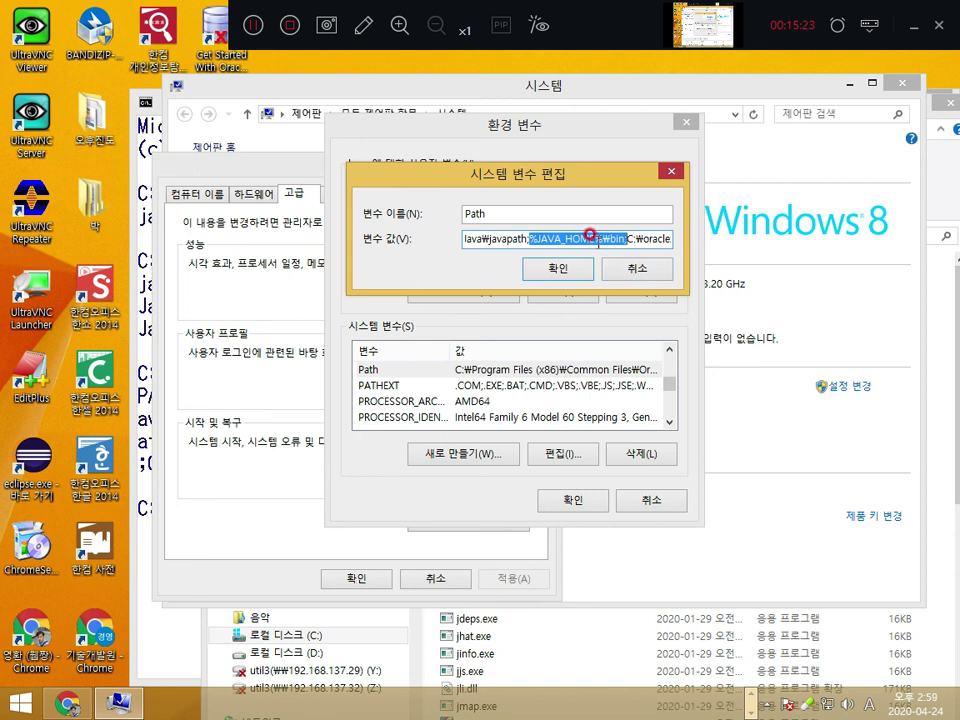
{"action": "key", "text": "Delete"}
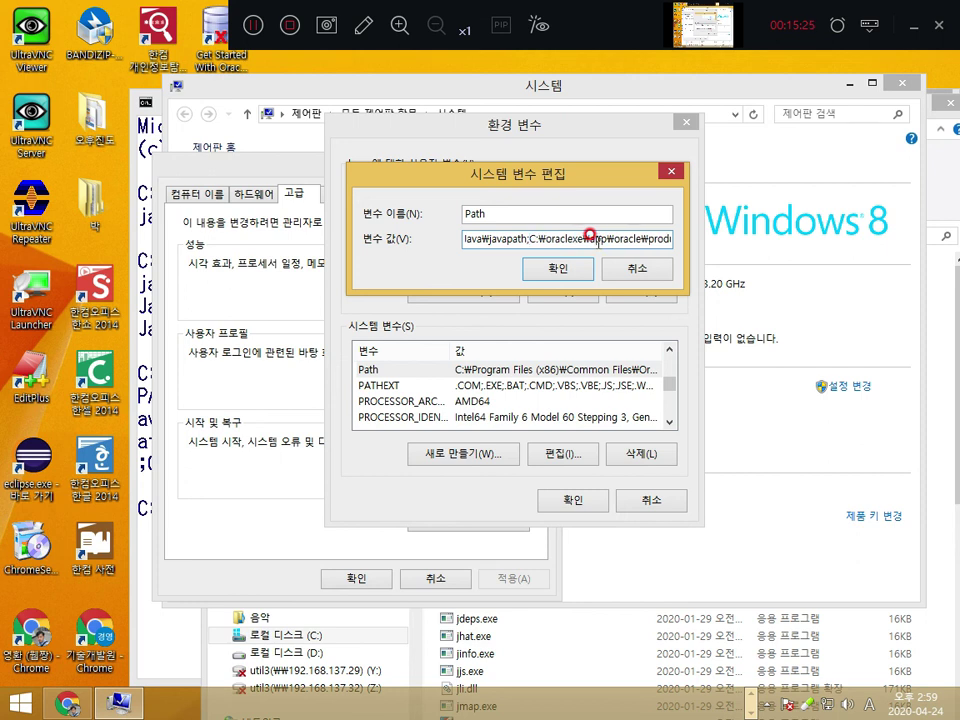
Step: Insert %JAVA_HOME%\bin; at the very start of the system Path value, and save the environment variable and system property changes
{"action": "key", "text": "Home"}
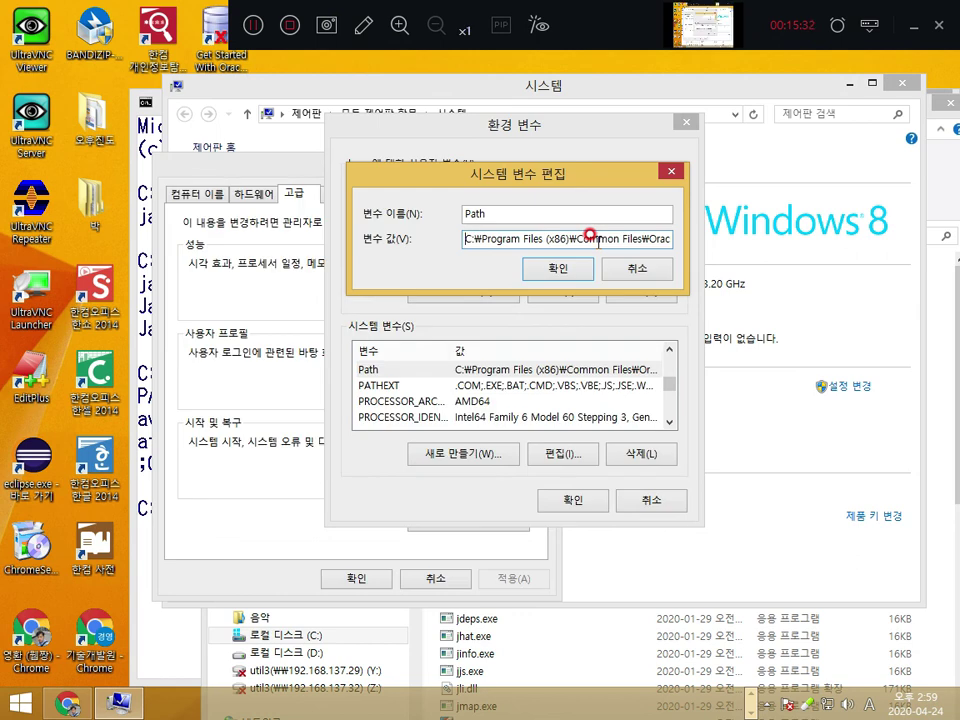
{"action": "type", "text": "%JAVA_HOME%₩bin;"}
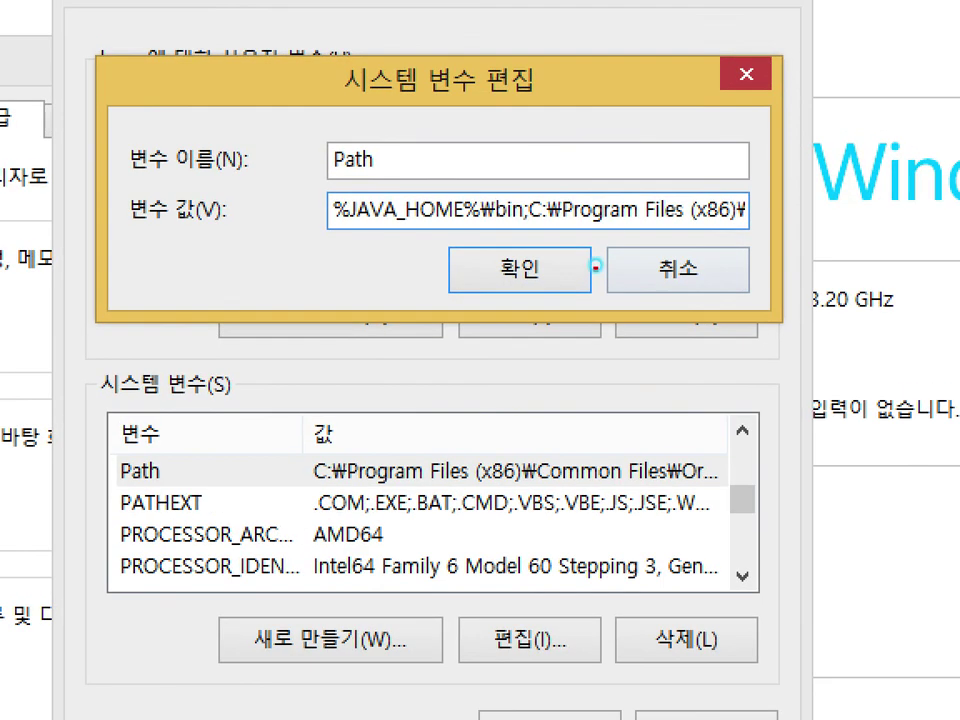
{"action": "left_click_drag", "start_coordinate": [540, 222], "coordinate": [710, 213]}
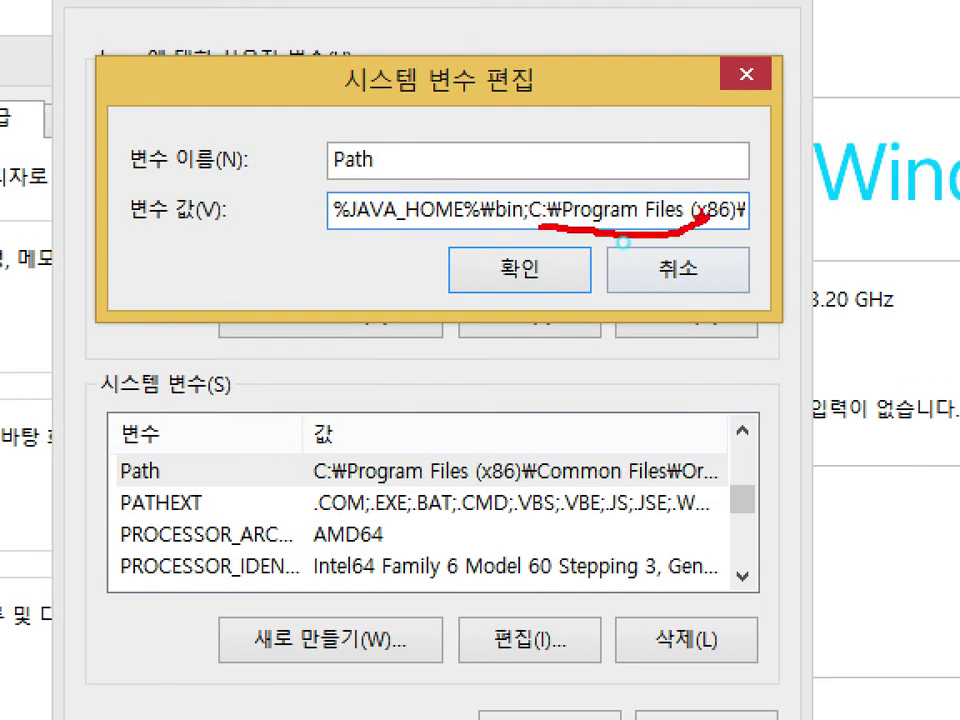
{"action": "mouse_move", "coordinate": [313, 239]}
{"action": "left_mouse_down"}
{"action": "mouse_move", "coordinate": [527, 236]}
{"action": "mouse_move", "coordinate": [535, 182]}
{"action": "mouse_move", "coordinate": [308, 188]}
{"action": "mouse_move", "coordinate": [358, 238]}
{"action": "left_mouse_up"}
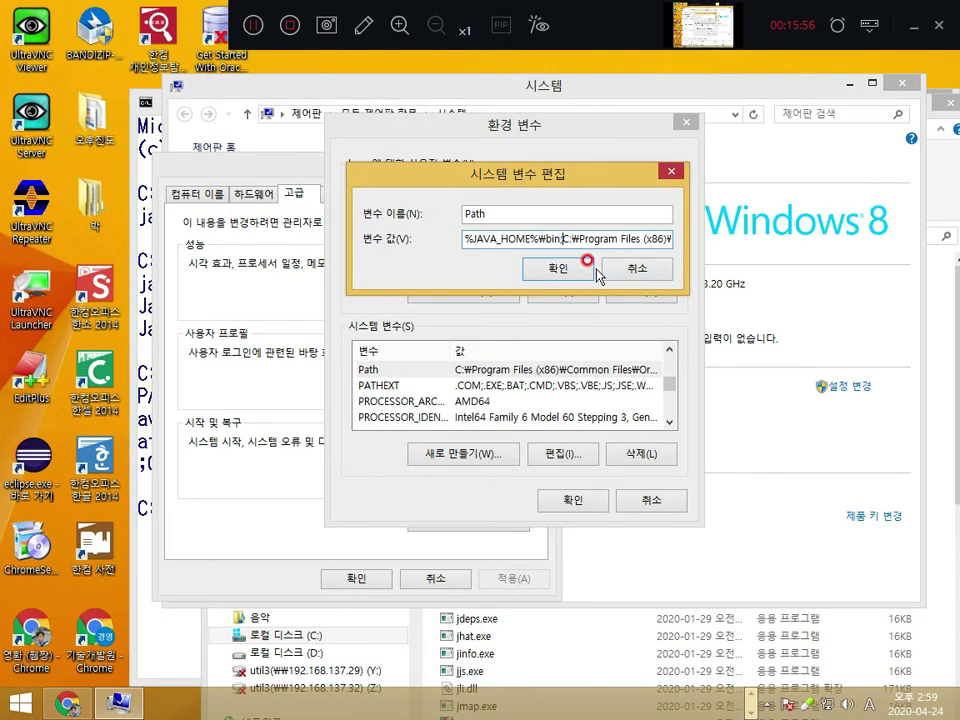
{"action": "left_click", "coordinate": [568, 270]}
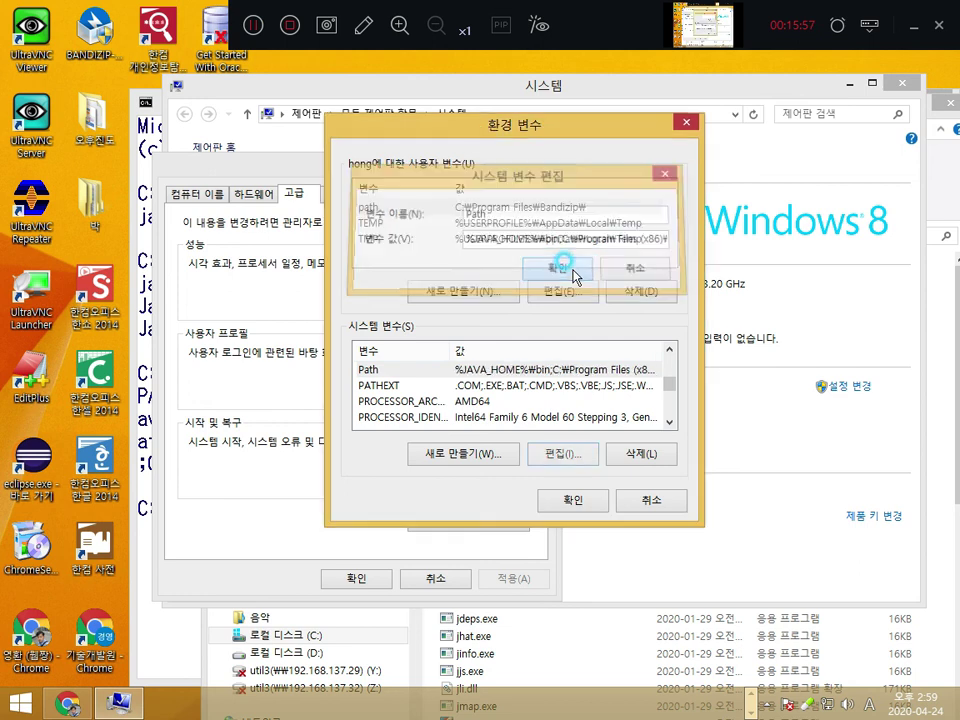
{"action": "left_click", "coordinate": [572, 503]}
{"action": "left_click", "coordinate": [356, 578]}
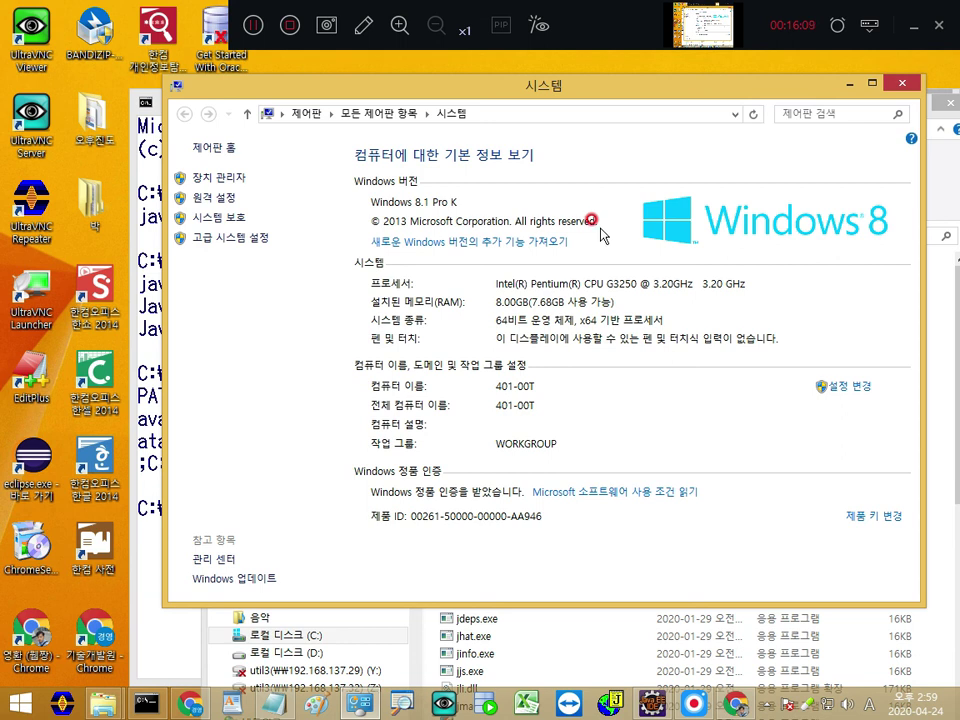
Step: Close the old Command Prompt window, open a new non-administrator one, and move it lower on the desktop
{"action": "right_click", "coordinate": [145, 700]}
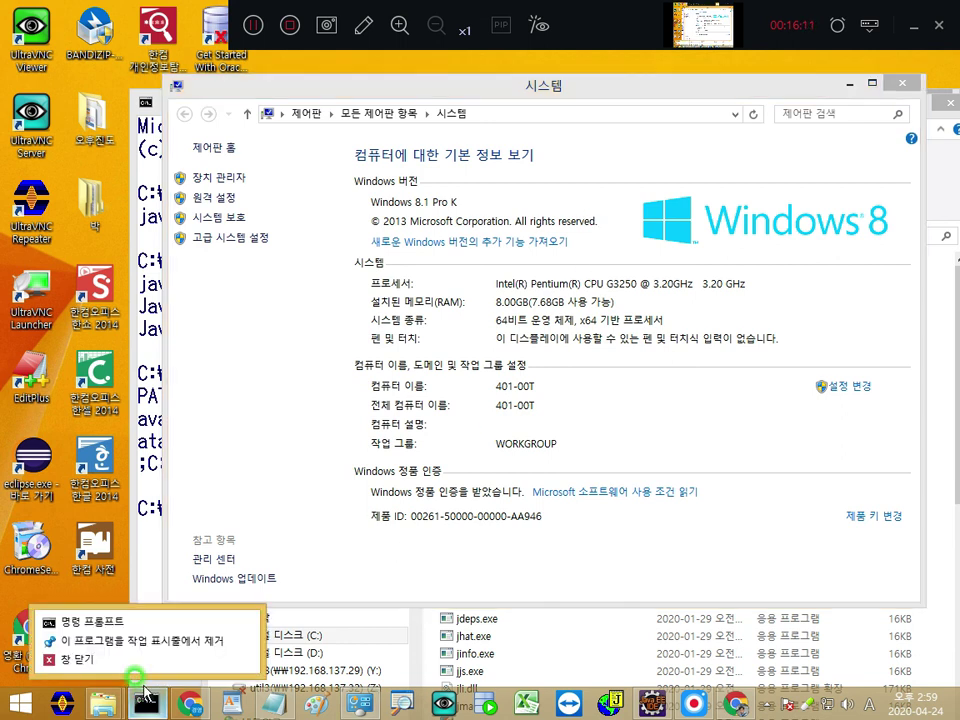
{"action": "left_click", "coordinate": [76, 659]}
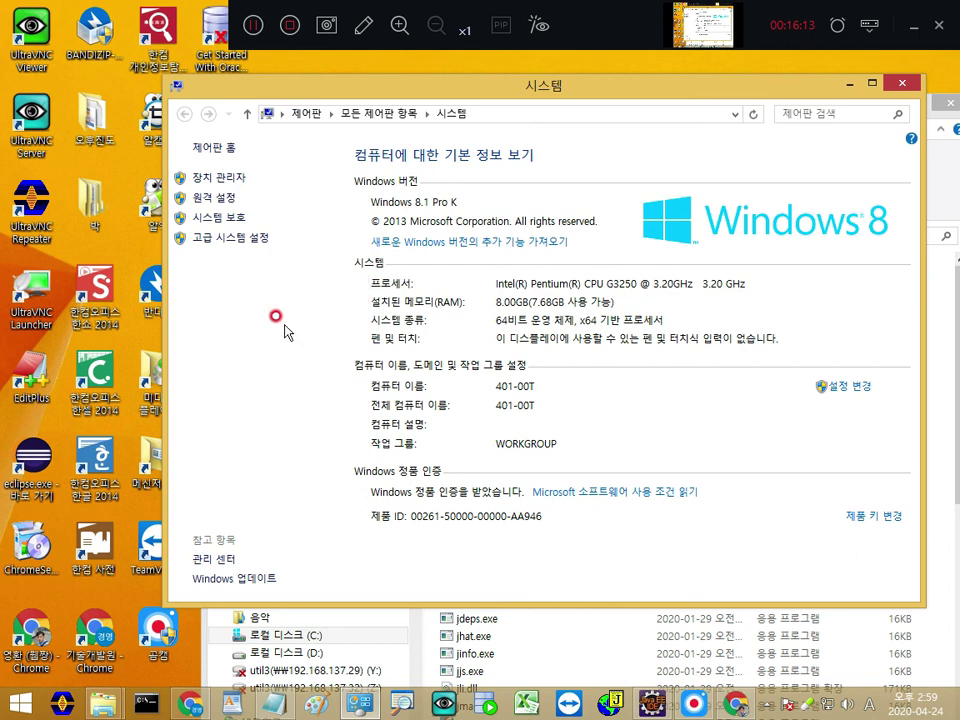
{"action": "left_click", "coordinate": [18, 701]}
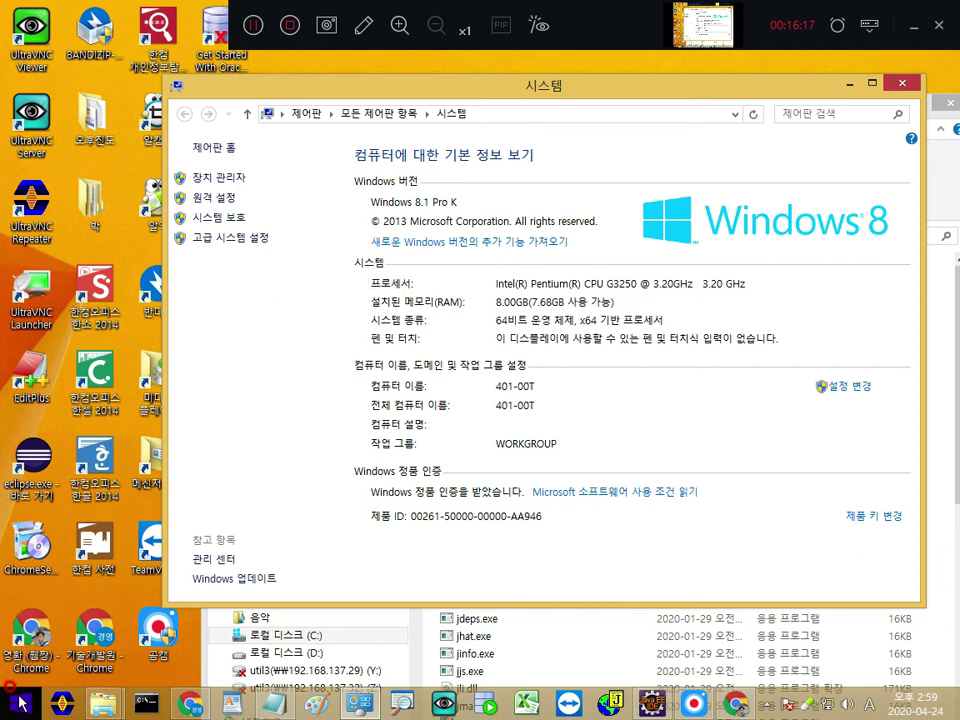
{"action": "right_click", "coordinate": [18, 703]}
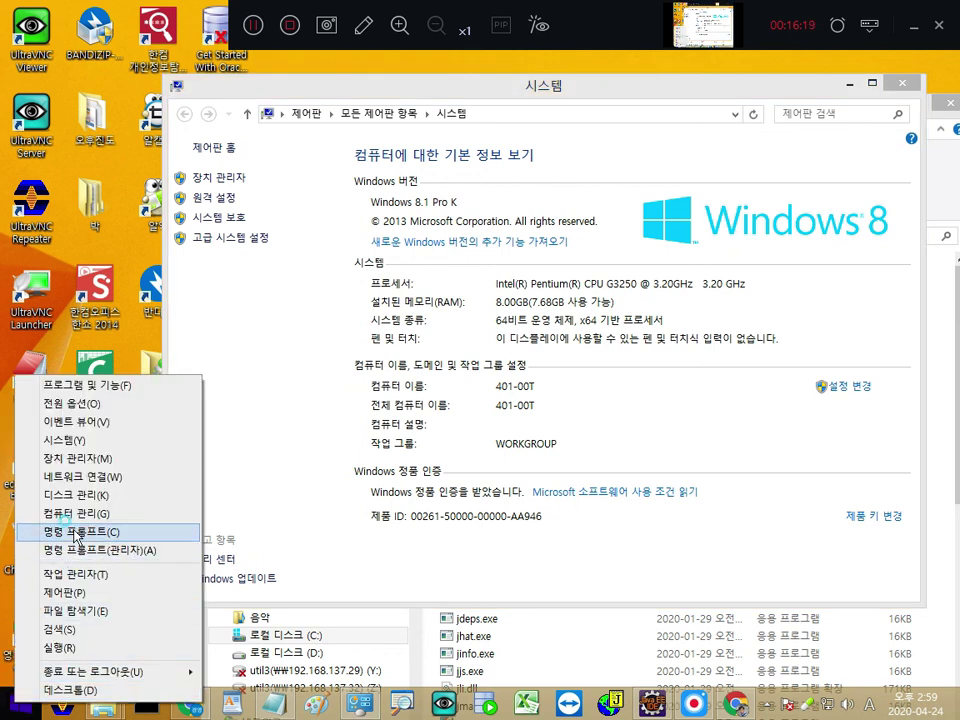
{"action": "left_click", "coordinate": [77, 532]}
{"action": "mouse_move", "coordinate": [558, 62]}
{"action": "left_mouse_down"}
{"action": "mouse_move", "coordinate": [600, 129]}
{"action": "mouse_move", "coordinate": [628, 210]}
{"action": "left_mouse_up"}
{"action": "left_click", "coordinate": [574, 288]}
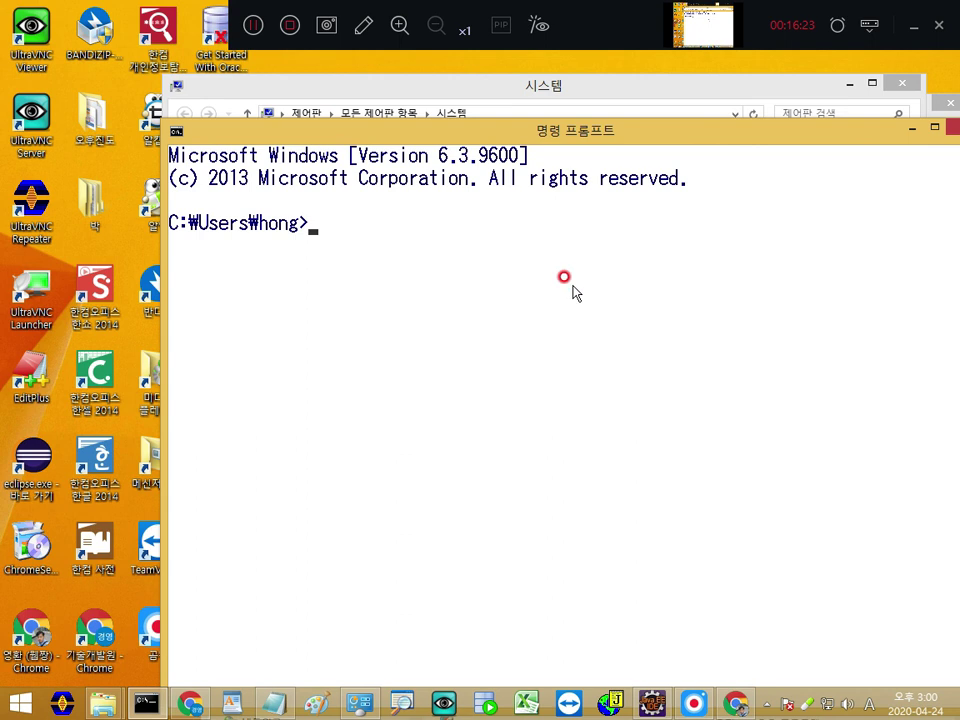
Step: List the search path with path and check the Java runtime version with java -version
{"action": "type", "text": "path"}
{"action": "key", "text": "Return"}
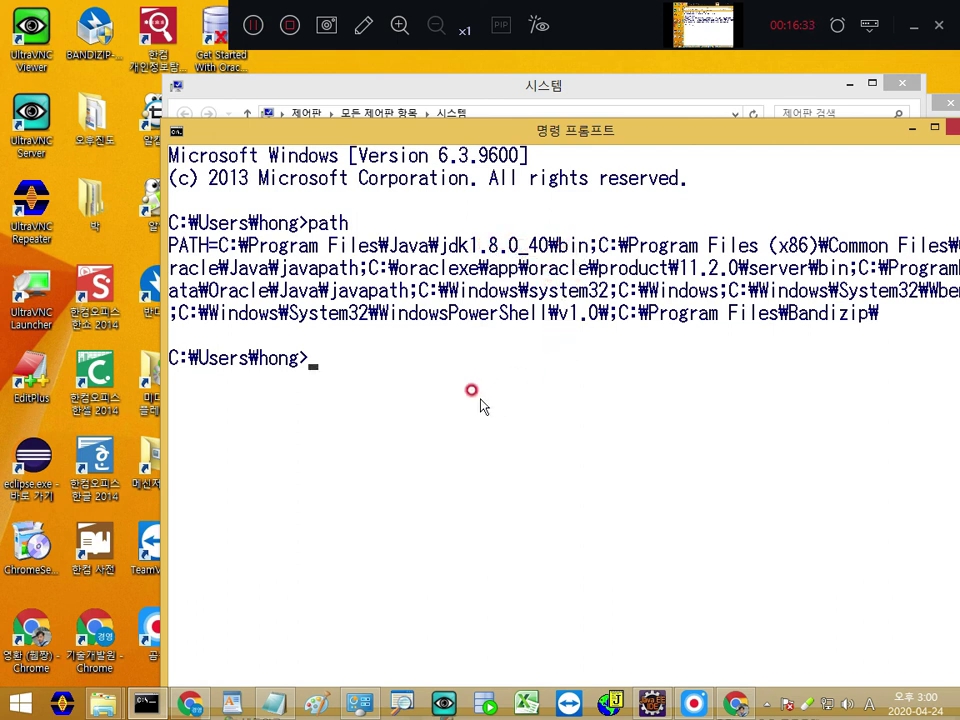
{"action": "type", "text": "java -version"}
{"action": "key", "text": "Return"}
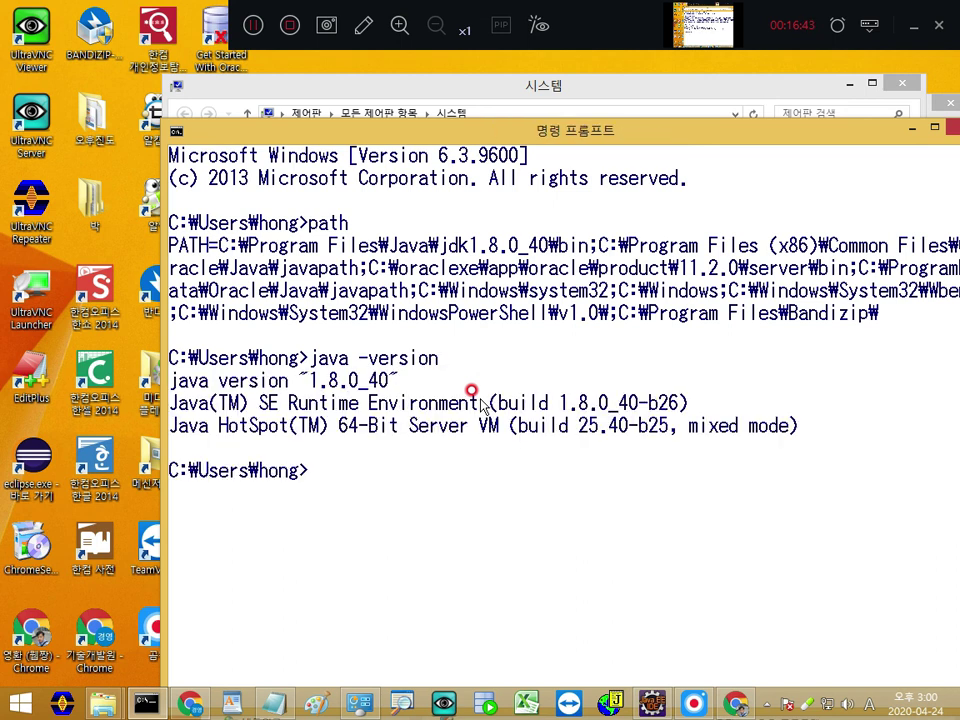